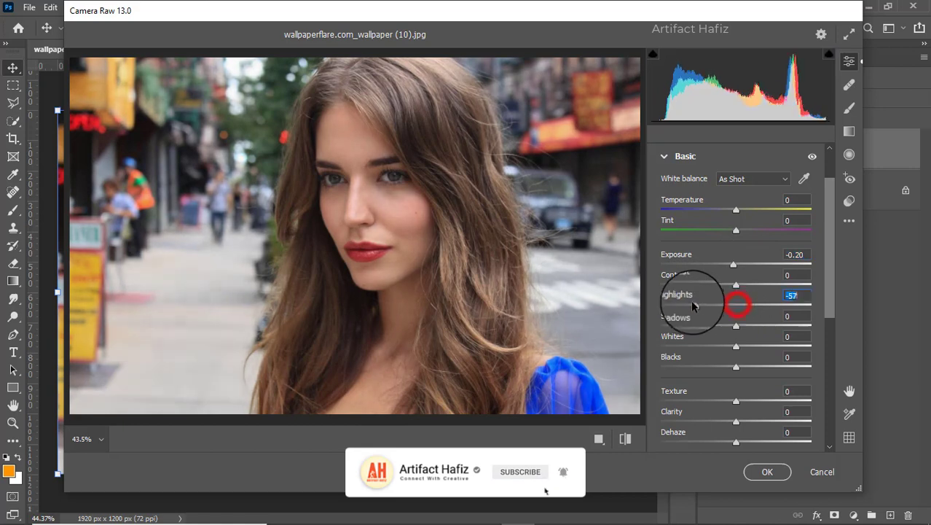
# - Set the Basic tone values to Exposure -0.75, Highlights -100, Shadows +9, Whites +59 and Blacks -5
pyautogui.moveTo(691, 298); pyautogui.dragTo(612, 305)
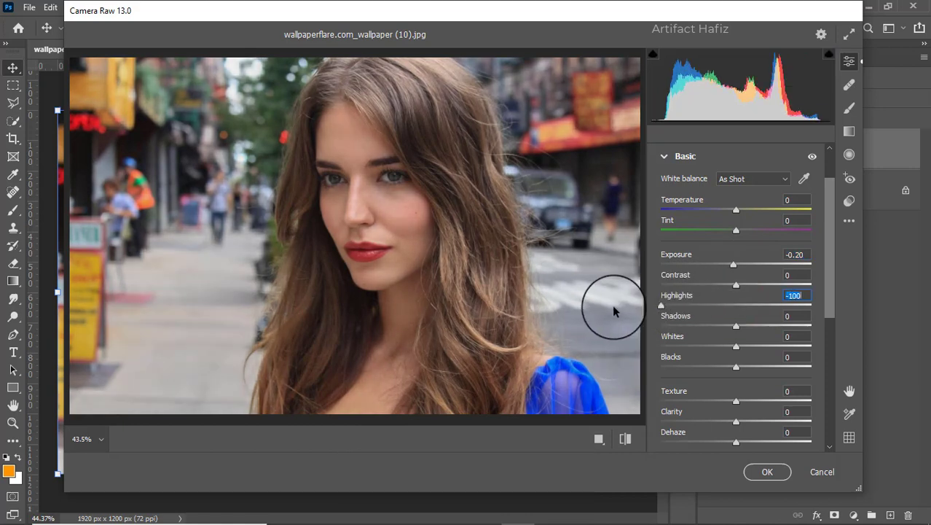
pyautogui.moveTo(733, 266); pyautogui.dragTo(725, 264)
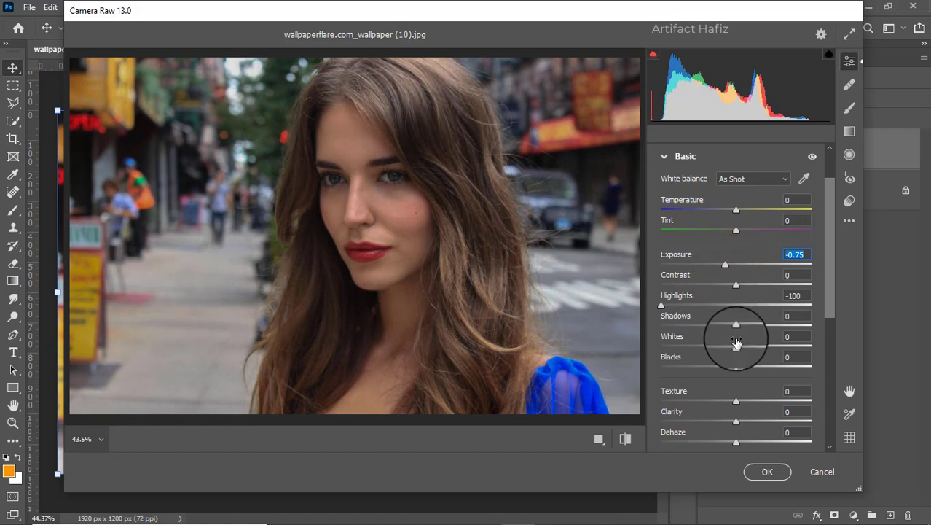
pyautogui.moveTo(736, 348); pyautogui.dragTo(780, 347)
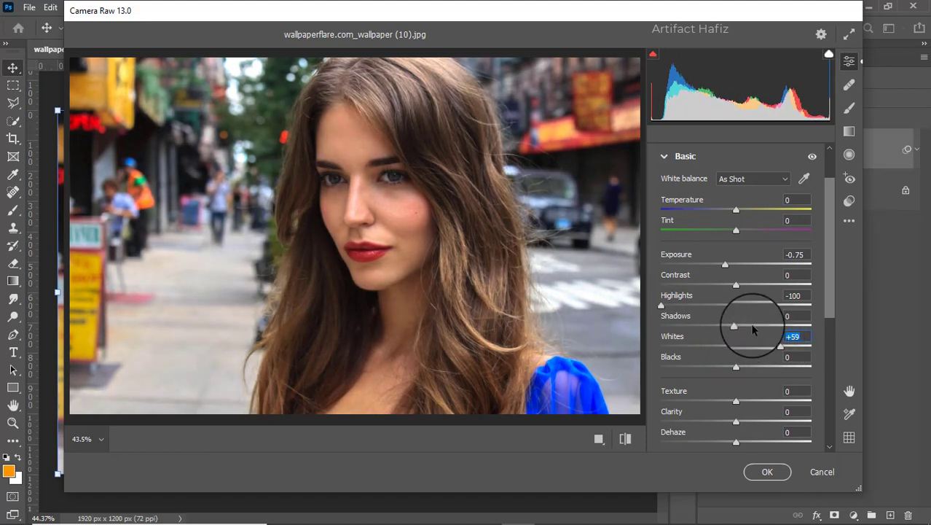
pyautogui.moveTo(736, 324); pyautogui.dragTo(743, 325)
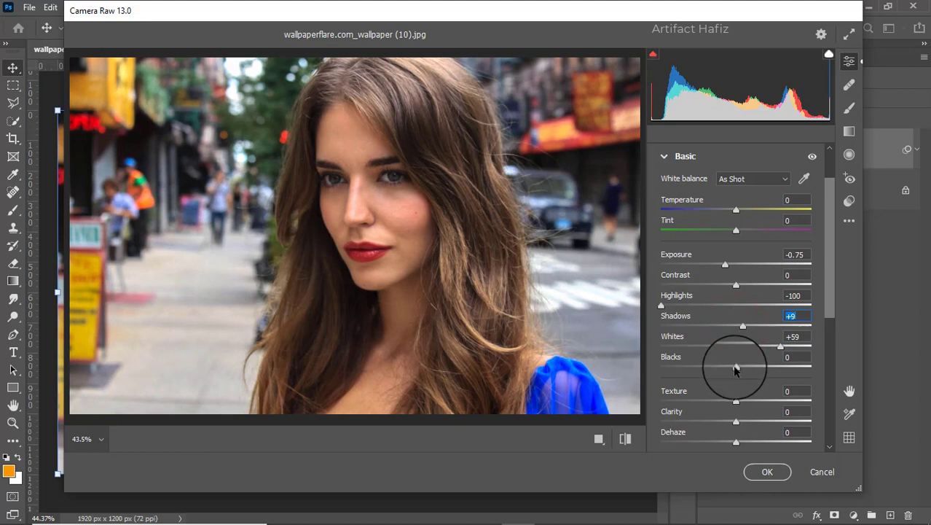
pyautogui.moveTo(709, 371); pyautogui.dragTo(727, 373)
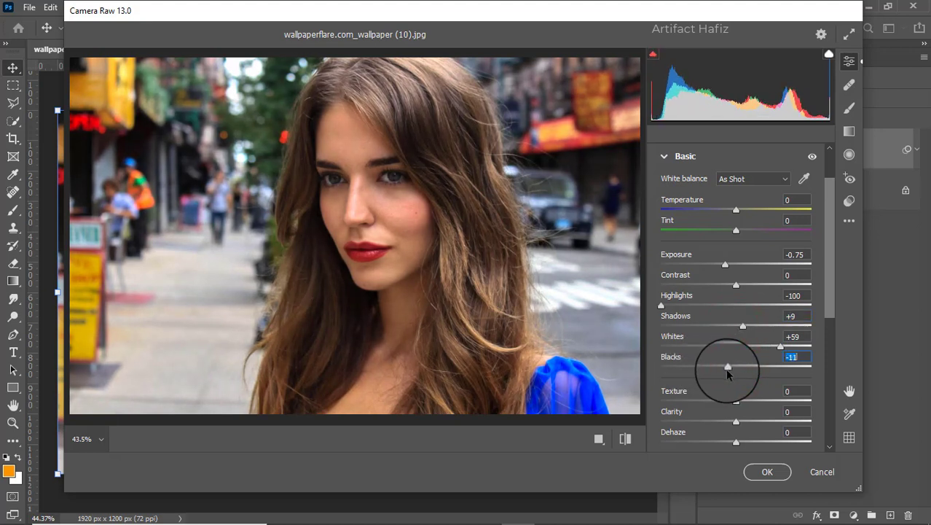
# - Set Texture to -3, Clarity to +3 and Dehaze to -5 in the Basic adjustments
pyautogui.scroll(-3, 731, 339)
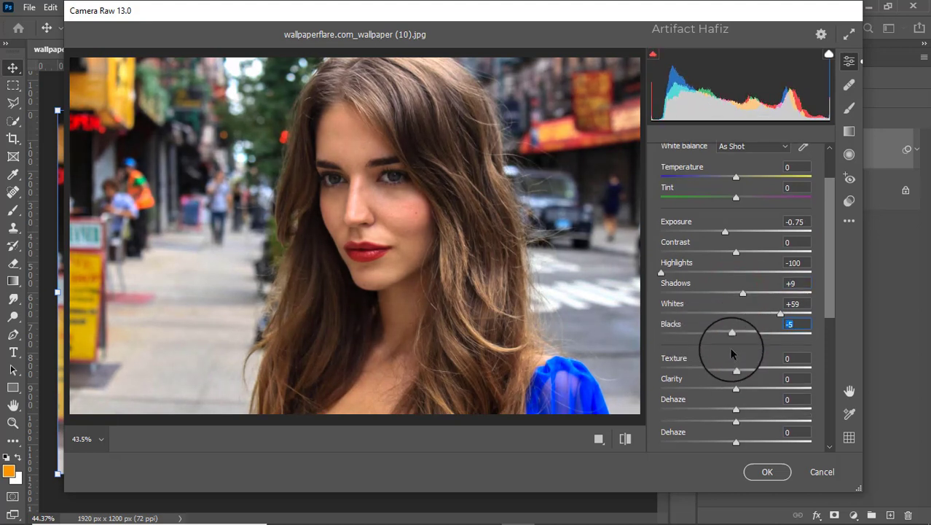
pyautogui.click(736, 302)
pyautogui.moveTo(736, 305); pyautogui.dragTo(744, 328)
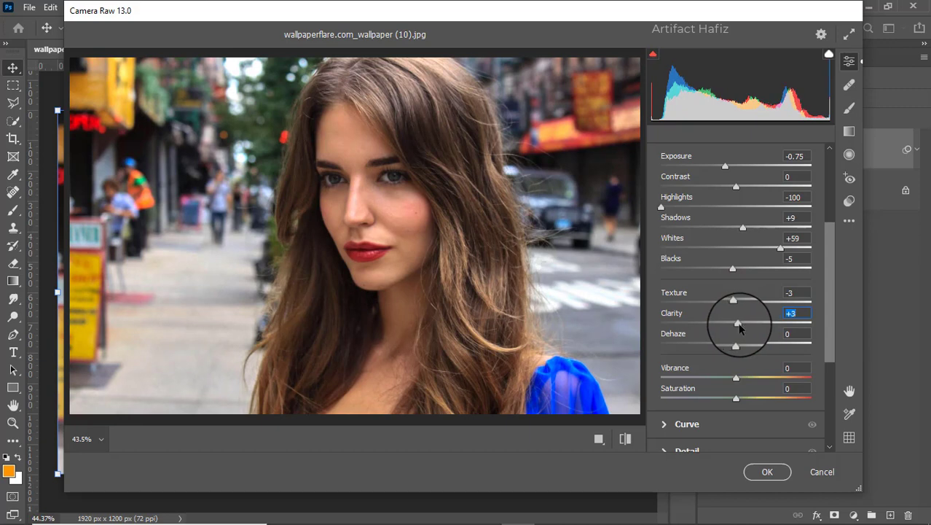
pyautogui.moveTo(736, 345)
pyautogui.mouseDown()
pyautogui.moveTo(757, 344)
pyautogui.moveTo(729, 345)
pyautogui.moveTo(747, 344)
pyautogui.moveTo(732, 353)
pyautogui.mouseUp()
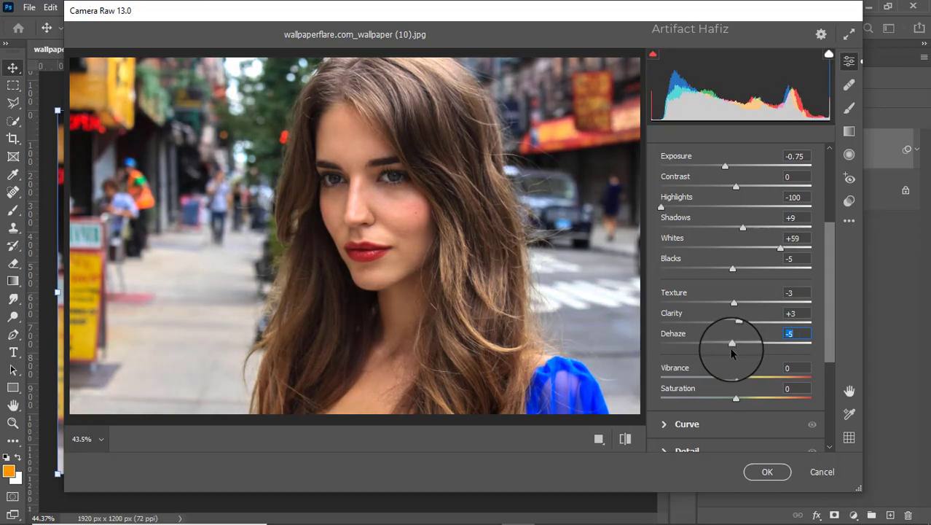
# - Add two points to the main tone curve, at about input 63, output 64 and input 189, output 199
pyautogui.scroll(-3, 734, 341)
pyautogui.scroll(-2, 729, 334)
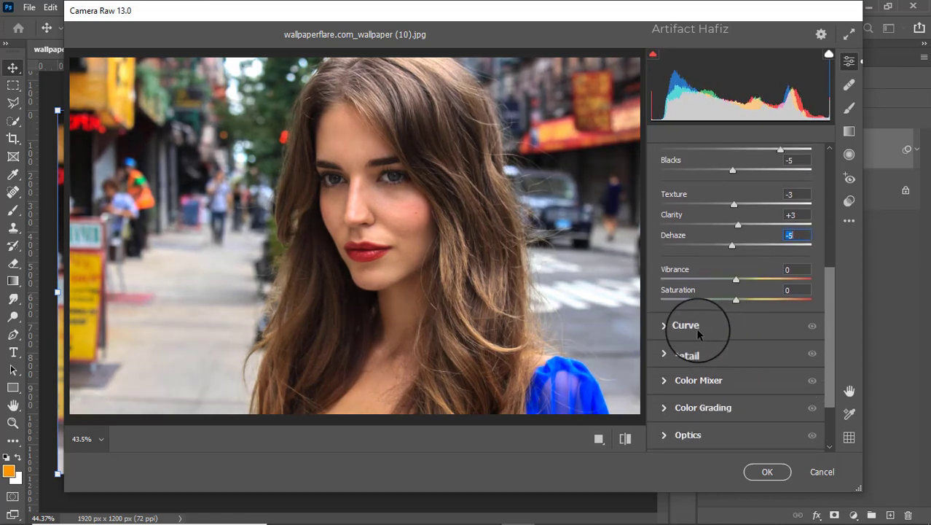
pyautogui.click(690, 328)
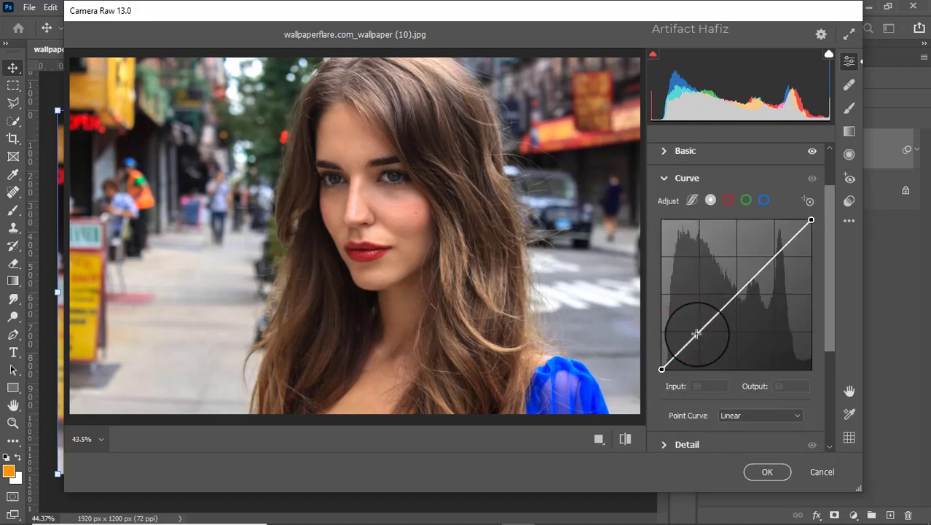
pyautogui.click(698, 333)
pyautogui.moveTo(698, 333); pyautogui.dragTo(698, 332)
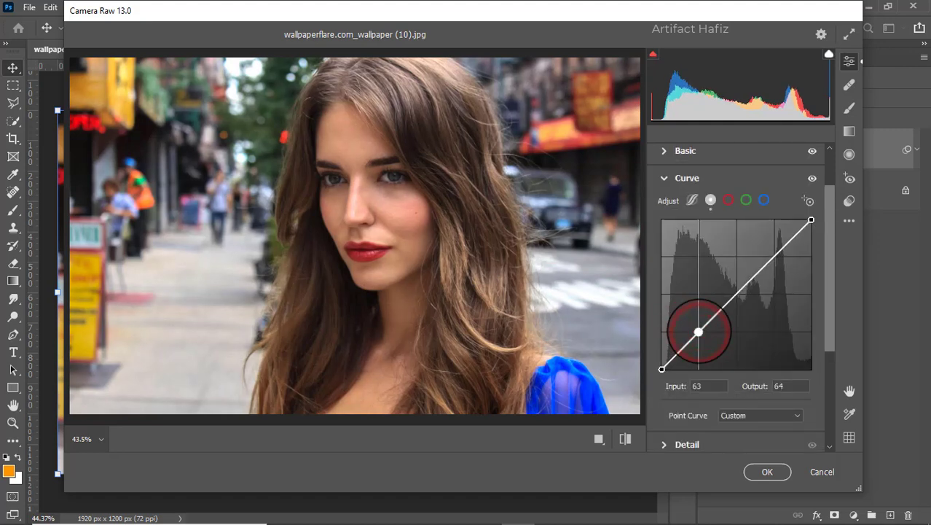
pyautogui.moveTo(773, 258); pyautogui.dragTo(772, 253)
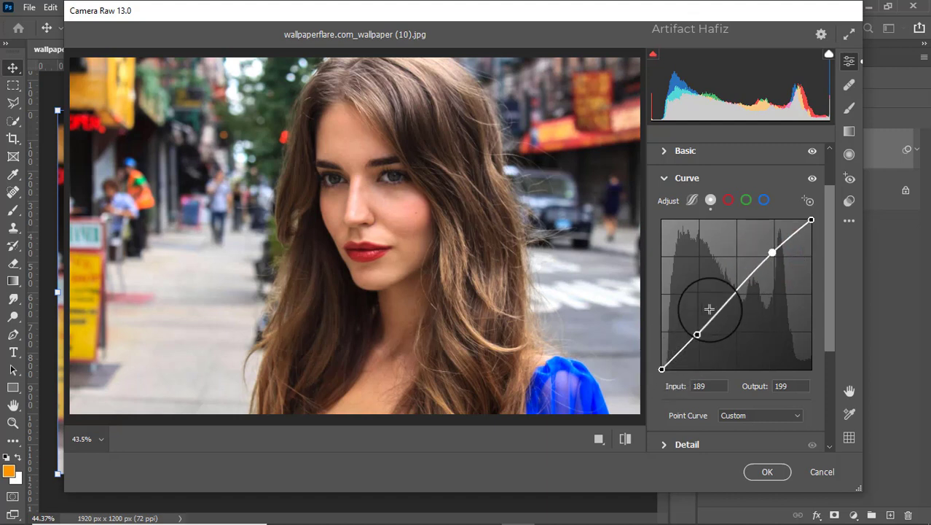
# - Move the blue channel curve's black point to input 4, output 0
pyautogui.scroll(-2, 709, 308)
pyautogui.scroll(2, 708, 308)
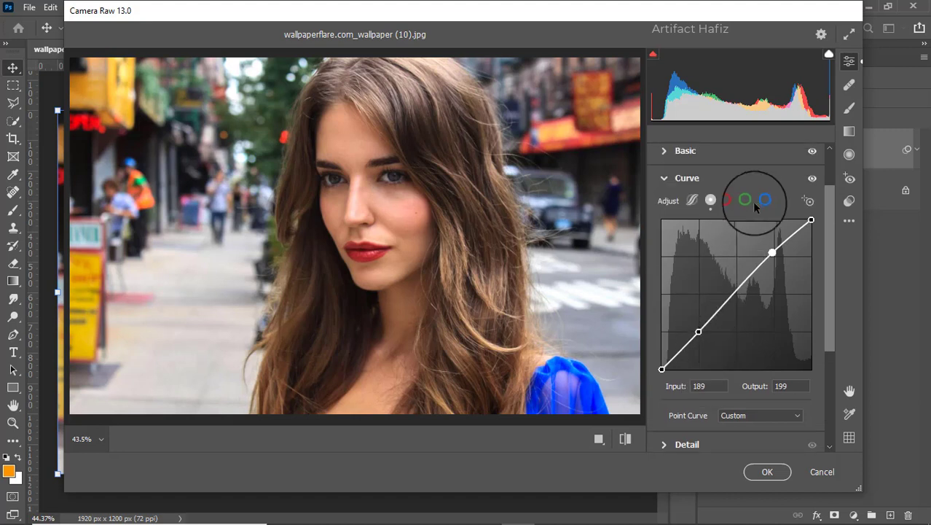
pyautogui.click(763, 200)
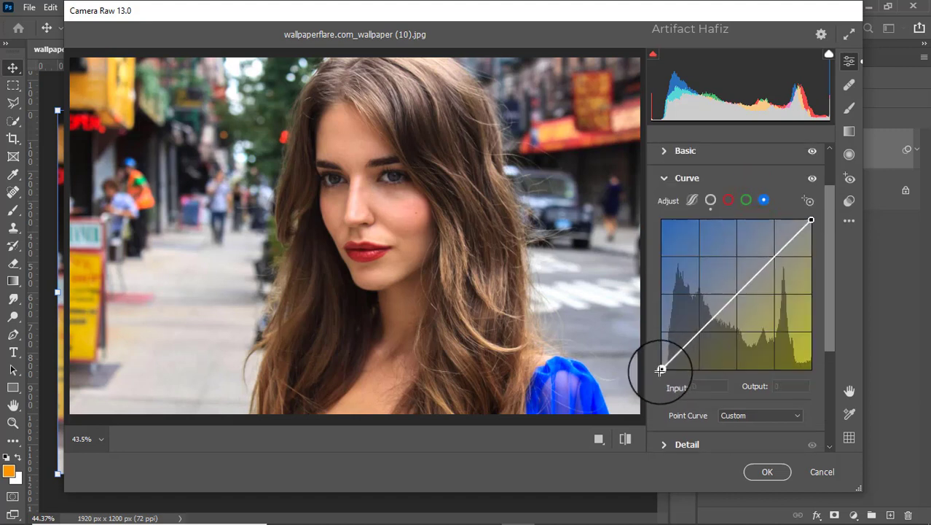
pyautogui.moveTo(661, 368)
pyautogui.mouseDown()
pyautogui.moveTo(663, 358)
pyautogui.moveTo(663, 381)
pyautogui.mouseUp()
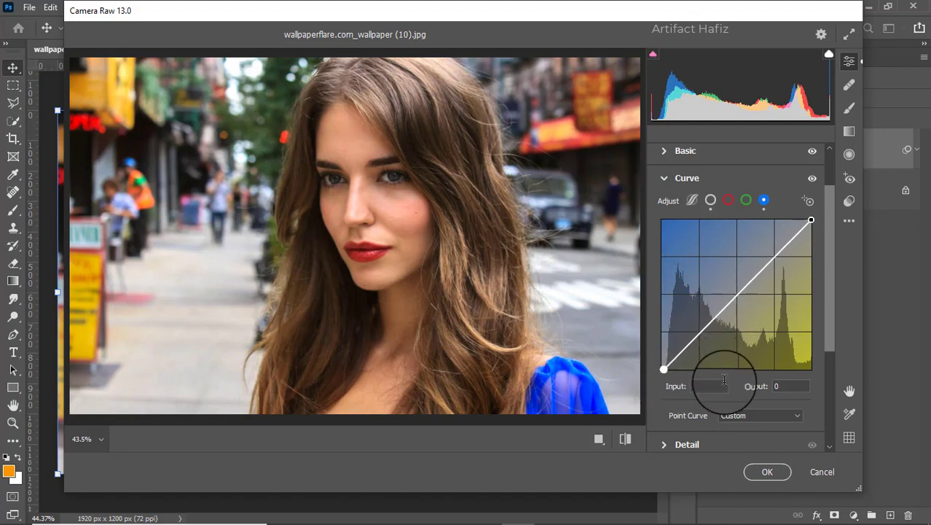
# - Set the Detail values to Sharpening 14, Noise Reduction 10 and Color Noise Reduction 10
pyautogui.scroll(-2, 723, 384)
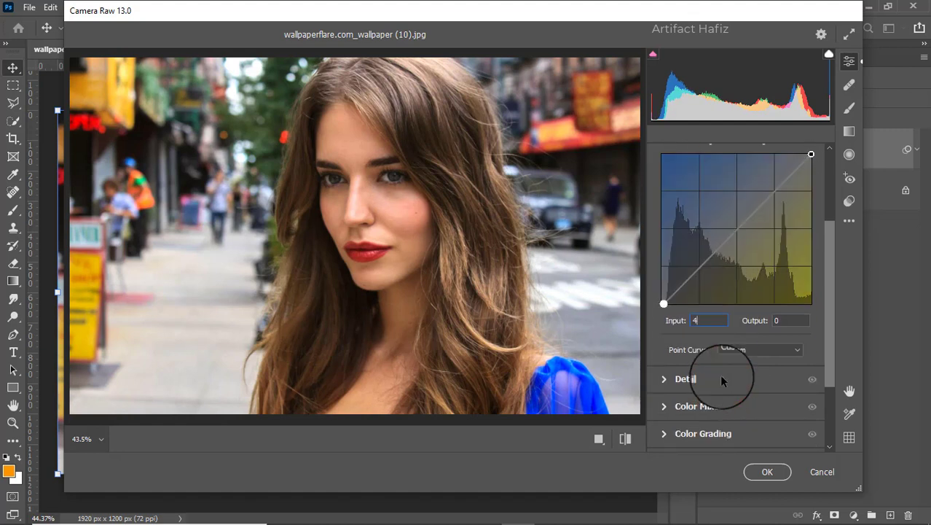
pyautogui.click(721, 379)
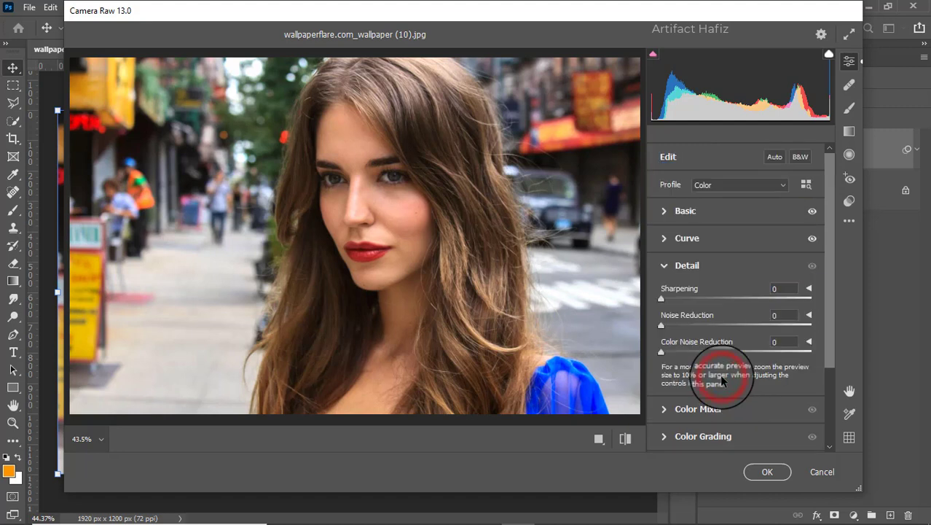
pyautogui.click(671, 298)
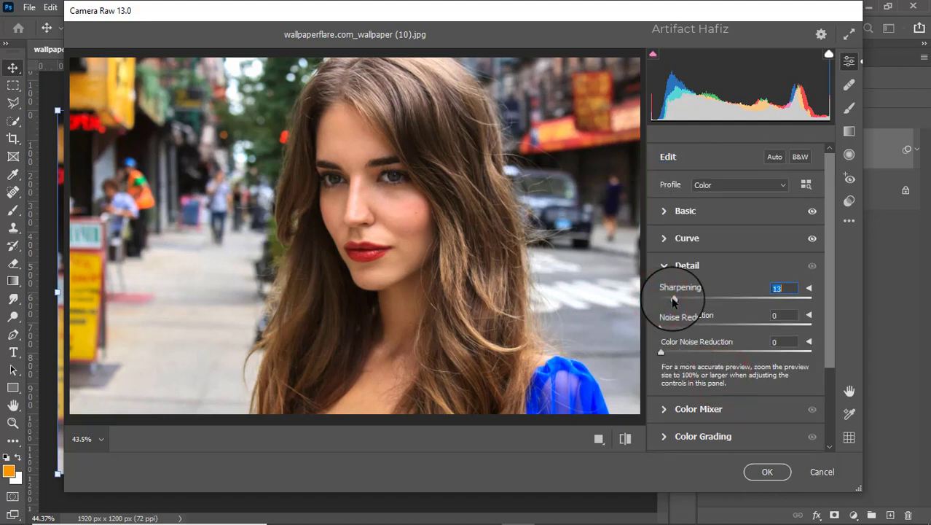
pyautogui.click(669, 326)
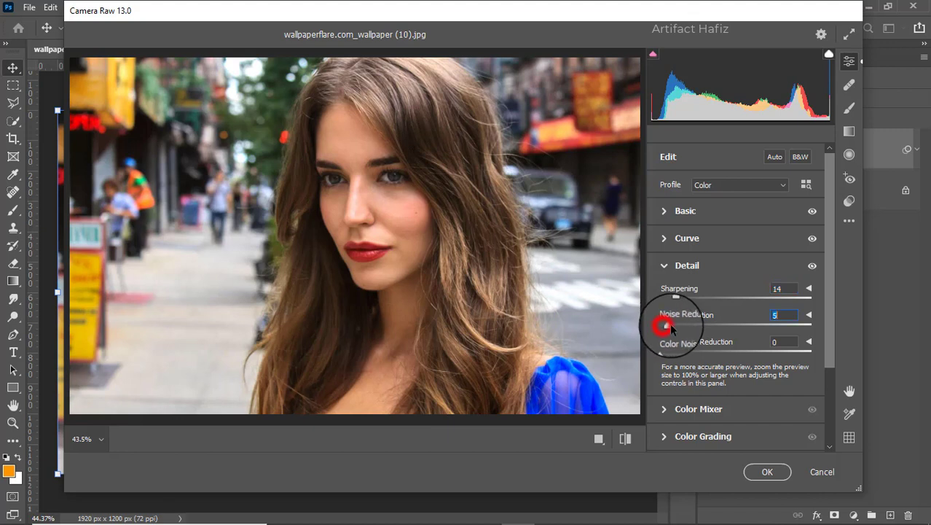
pyautogui.moveTo(671, 326); pyautogui.dragTo(674, 354)
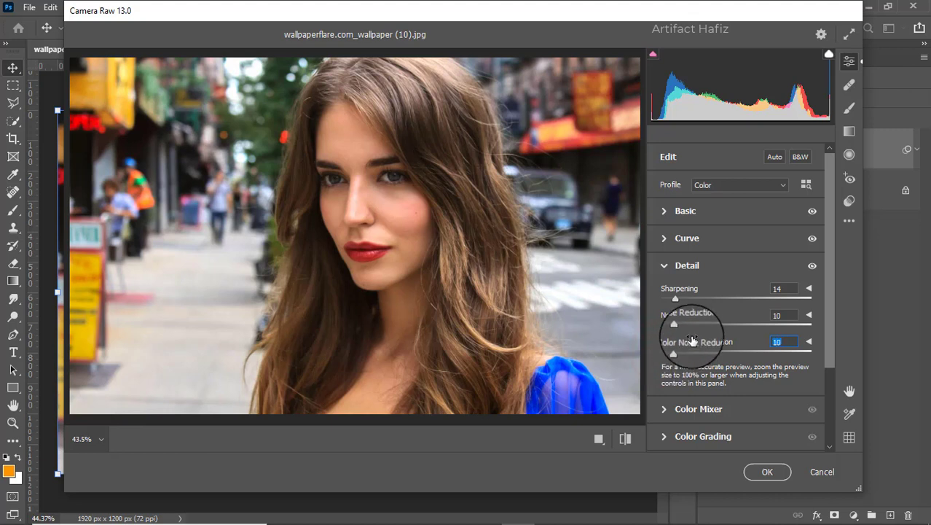
# - Set the Color Mixer saturation to Reds -12, Yellows -100, Greens -99, Aquas -100, Blues -75, Purples -32 and Magentas -29
pyautogui.scroll(-3, 685, 329)
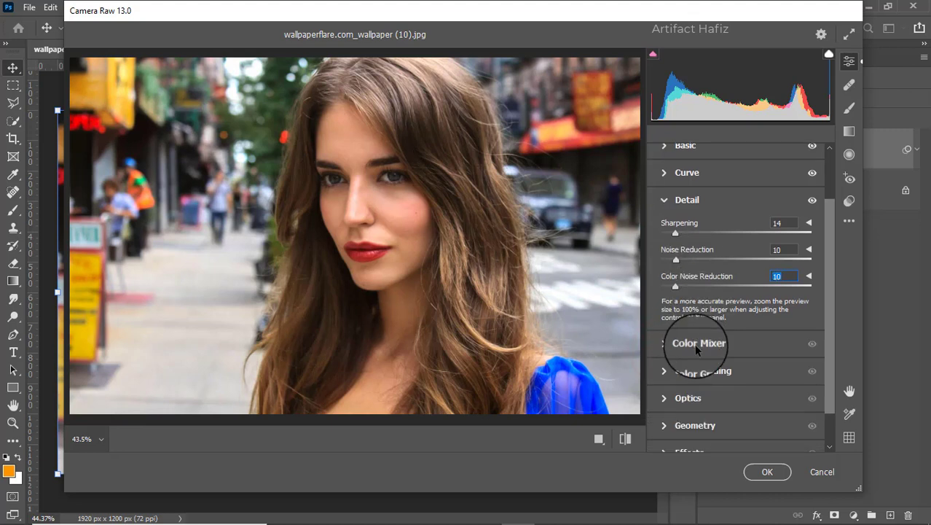
pyautogui.click(693, 338)
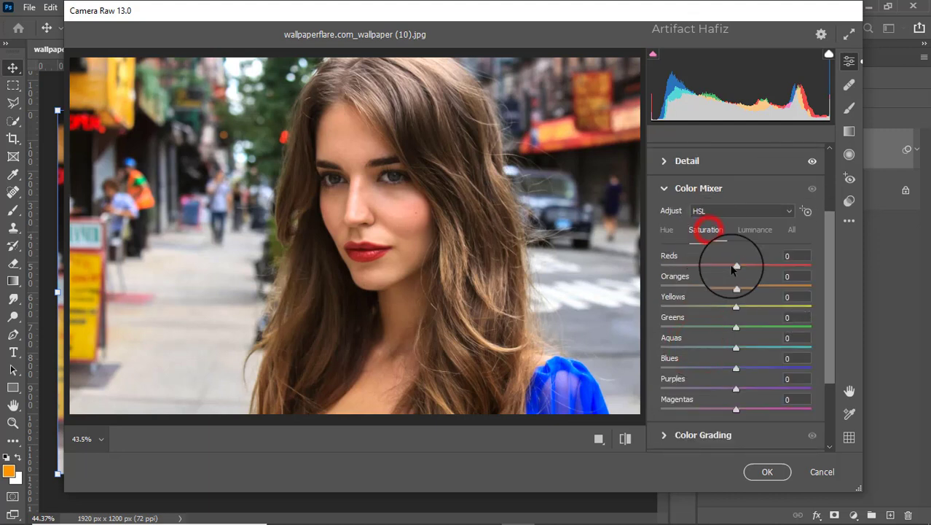
pyautogui.moveTo(733, 264); pyautogui.dragTo(624, 310)
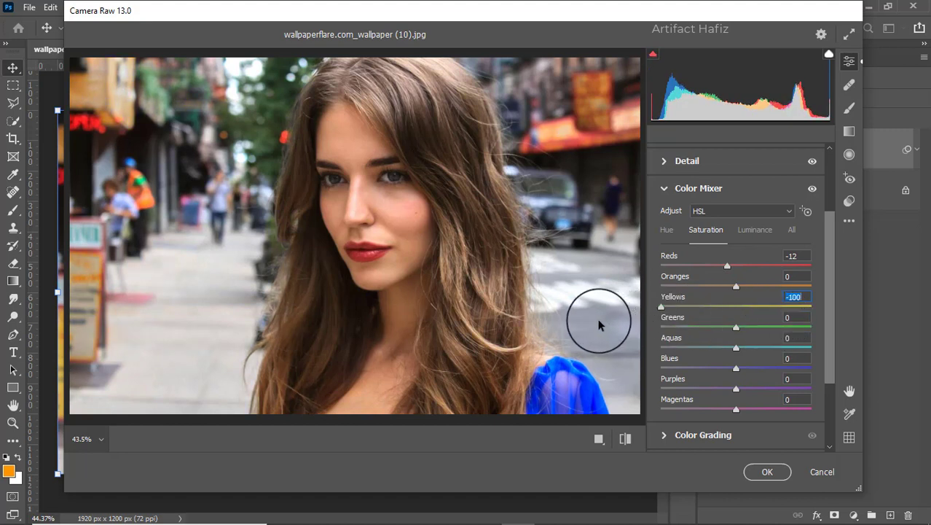
pyautogui.click(739, 329)
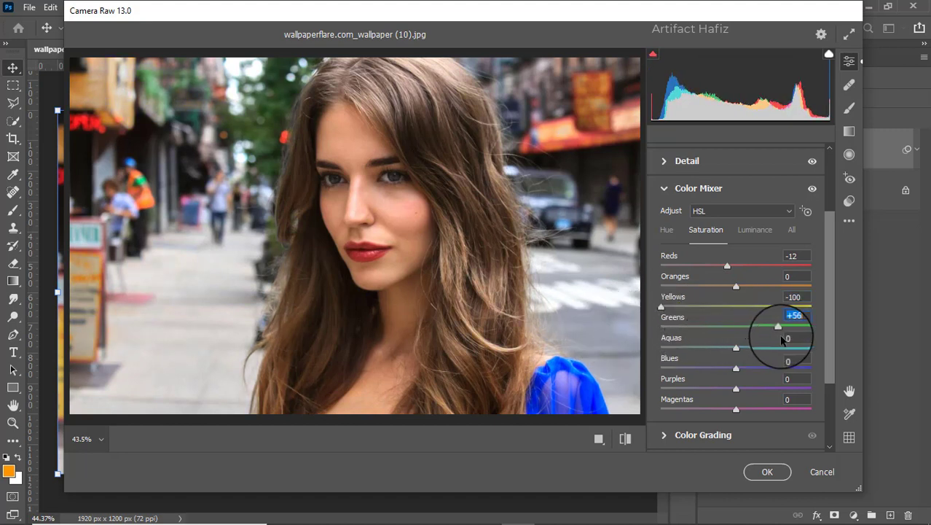
pyautogui.moveTo(782, 340); pyautogui.dragTo(636, 341)
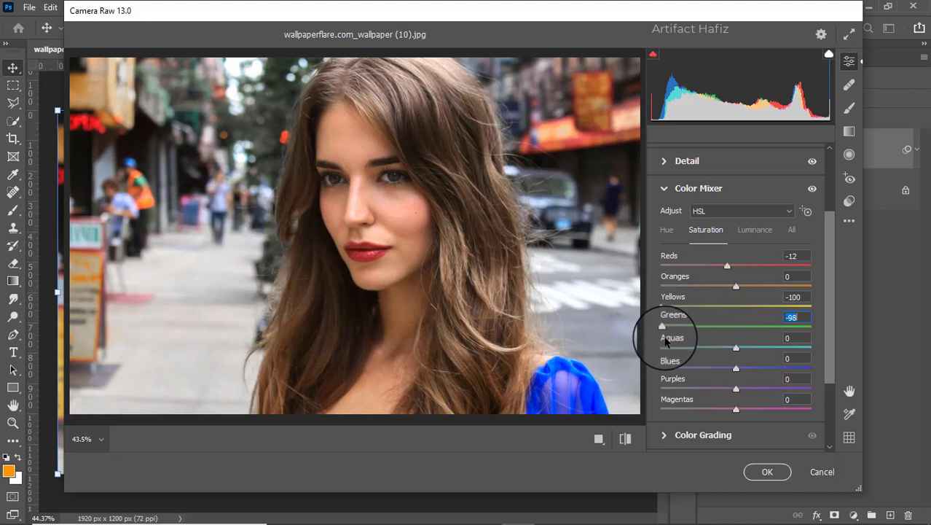
pyautogui.moveTo(738, 347); pyautogui.dragTo(650, 345)
pyautogui.moveTo(736, 370); pyautogui.dragTo(677, 364)
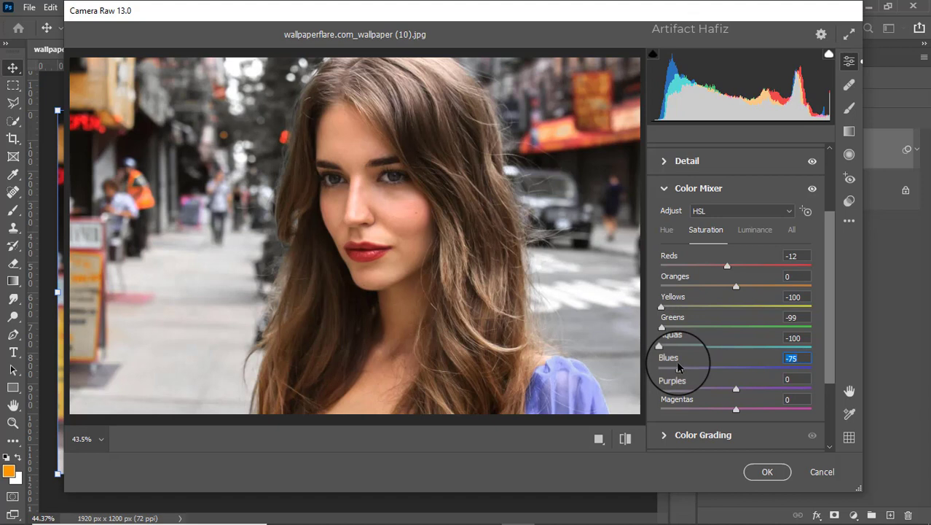
pyautogui.moveTo(736, 389); pyautogui.dragTo(715, 412)
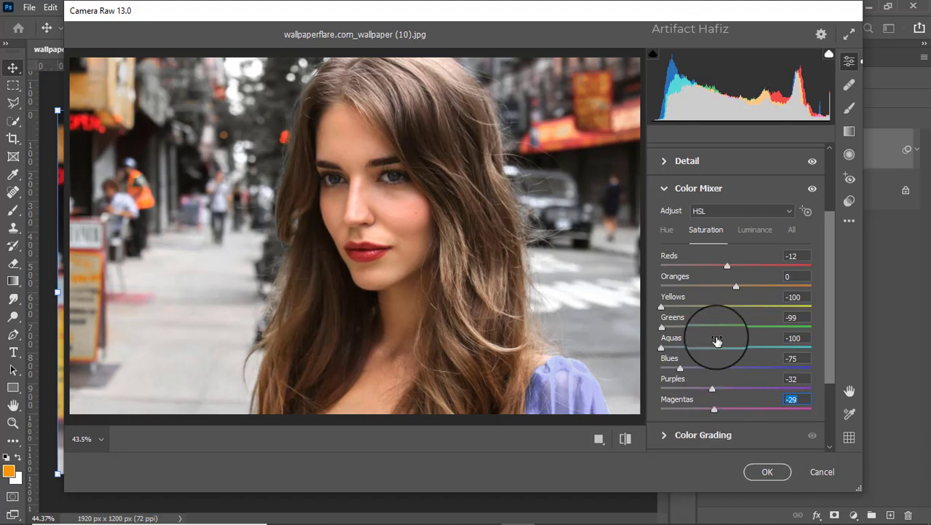
# - Set the Color Mixer luminance to Reds +1, Oranges -5, Yellows +4, Greens -16, Aquas -10, Blues +6, Purples -41 and Magentas -18
pyautogui.click(757, 230)
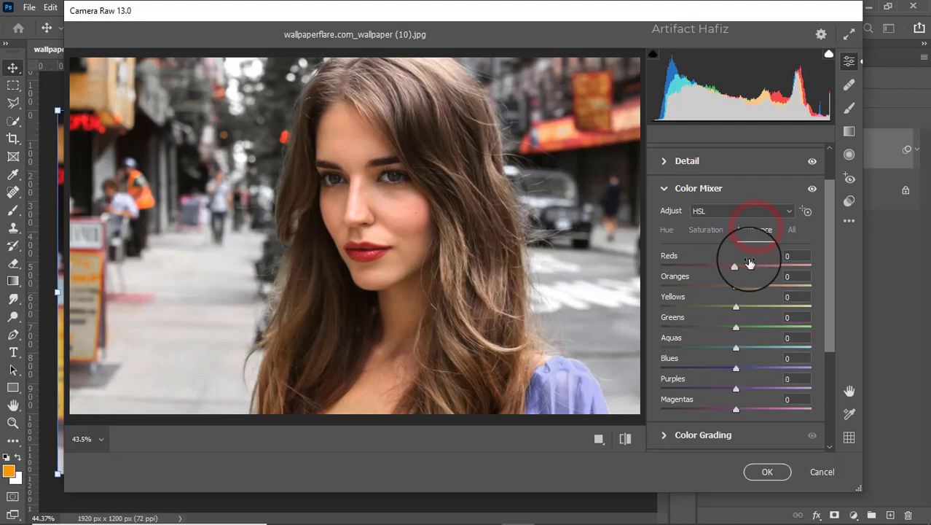
pyautogui.moveTo(736, 266)
pyautogui.mouseDown()
pyautogui.moveTo(759, 265)
pyautogui.moveTo(725, 267)
pyautogui.moveTo(753, 278)
pyautogui.moveTo(712, 286)
pyautogui.moveTo(755, 289)
pyautogui.moveTo(730, 293)
pyautogui.moveTo(732, 306)
pyautogui.moveTo(706, 310)
pyautogui.moveTo(738, 311)
pyautogui.moveTo(701, 326)
pyautogui.moveTo(768, 326)
pyautogui.moveTo(715, 326)
pyautogui.moveTo(736, 348)
pyautogui.moveTo(735, 370)
pyautogui.moveTo(751, 371)
pyautogui.moveTo(711, 368)
pyautogui.moveTo(738, 368)
pyautogui.moveTo(679, 381)
pyautogui.moveTo(763, 379)
pyautogui.moveTo(712, 380)
pyautogui.mouseUp()
pyautogui.click(736, 329)
pyautogui.scroll(-1, 721, 379)
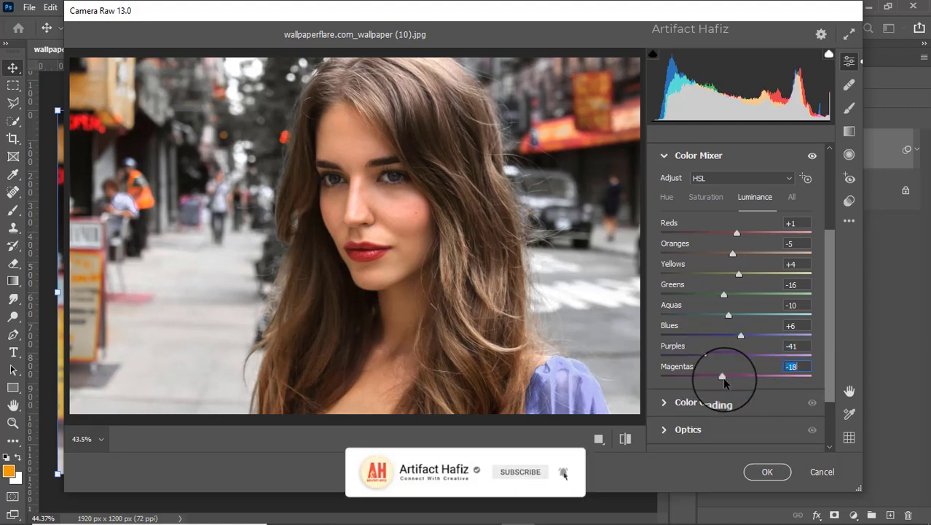
# - Color grade the shadows with hue 253 and saturation 11, and tint the highlights slightly yellow
pyautogui.scroll(-3, 718, 360)
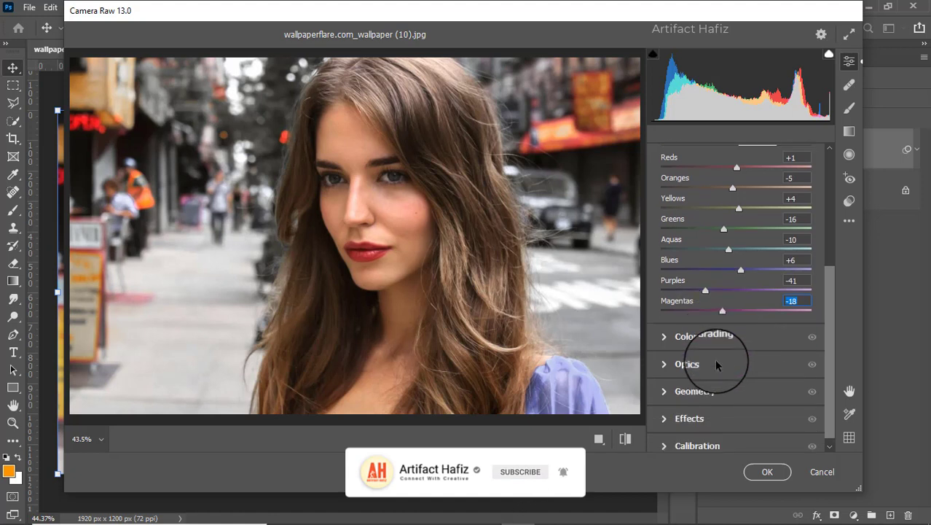
pyautogui.scroll(-1, 716, 364)
pyautogui.click(684, 329)
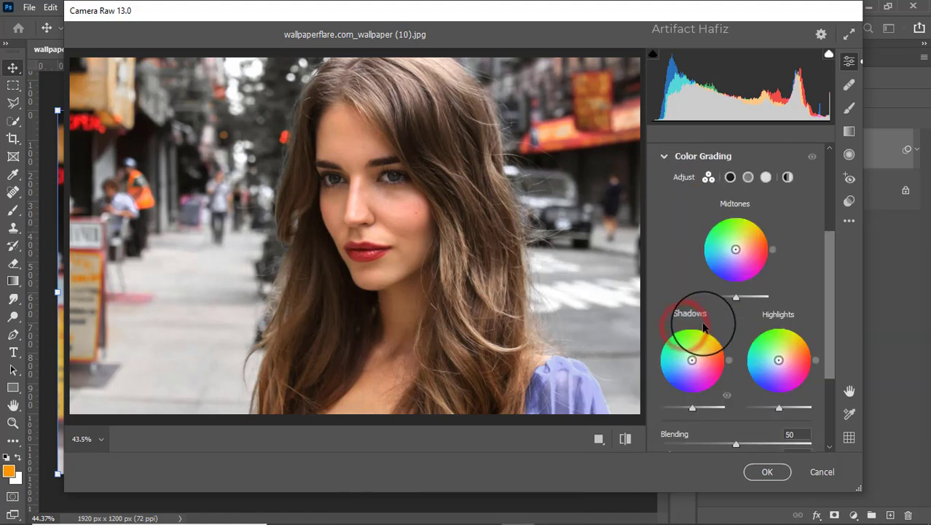
pyautogui.moveTo(689, 361)
pyautogui.mouseDown()
pyautogui.moveTo(657, 356)
pyautogui.moveTo(654, 398)
pyautogui.moveTo(729, 416)
pyautogui.moveTo(717, 427)
pyautogui.moveTo(617, 386)
pyautogui.moveTo(674, 306)
pyautogui.moveTo(624, 390)
pyautogui.moveTo(619, 416)
pyautogui.moveTo(630, 312)
pyautogui.moveTo(656, 290)
pyautogui.moveTo(629, 387)
pyautogui.moveTo(628, 348)
pyautogui.moveTo(663, 283)
pyautogui.moveTo(733, 314)
pyautogui.moveTo(724, 400)
pyautogui.moveTo(678, 416)
pyautogui.mouseUp()
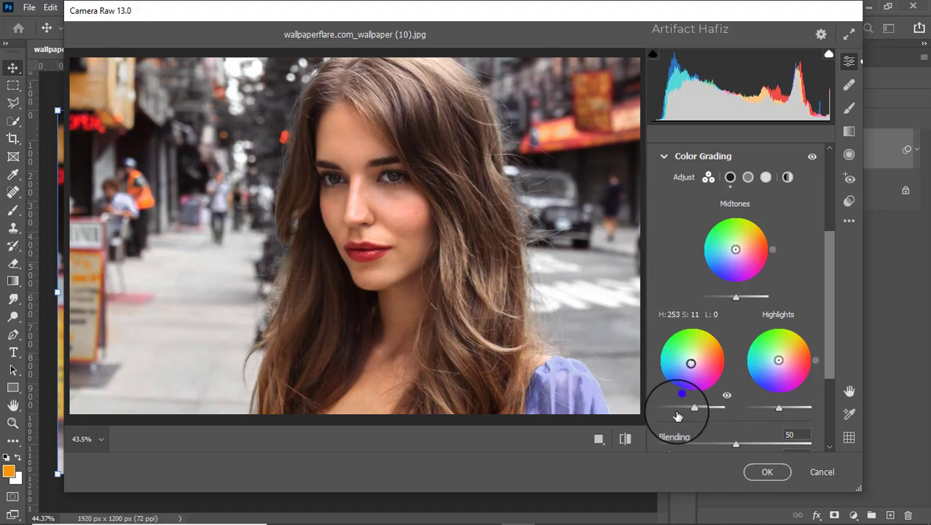
pyautogui.moveTo(778, 360)
pyautogui.mouseDown()
pyautogui.moveTo(793, 306)
pyautogui.moveTo(832, 337)
pyautogui.moveTo(775, 312)
pyautogui.moveTo(802, 307)
pyautogui.moveTo(775, 314)
pyautogui.moveTo(809, 294)
pyautogui.moveTo(815, 305)
pyautogui.moveTo(799, 292)
pyautogui.moveTo(827, 343)
pyautogui.moveTo(816, 397)
pyautogui.moveTo(799, 298)
pyautogui.mouseUp()
# - Darken the photo's edges with a Vignetting effect of -22
pyautogui.scroll(-4, 794, 292)
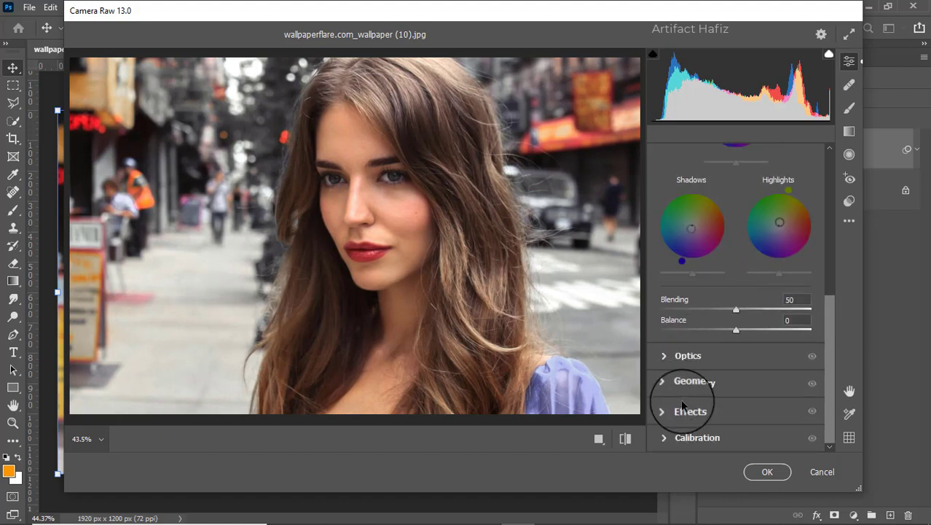
pyautogui.click(682, 408)
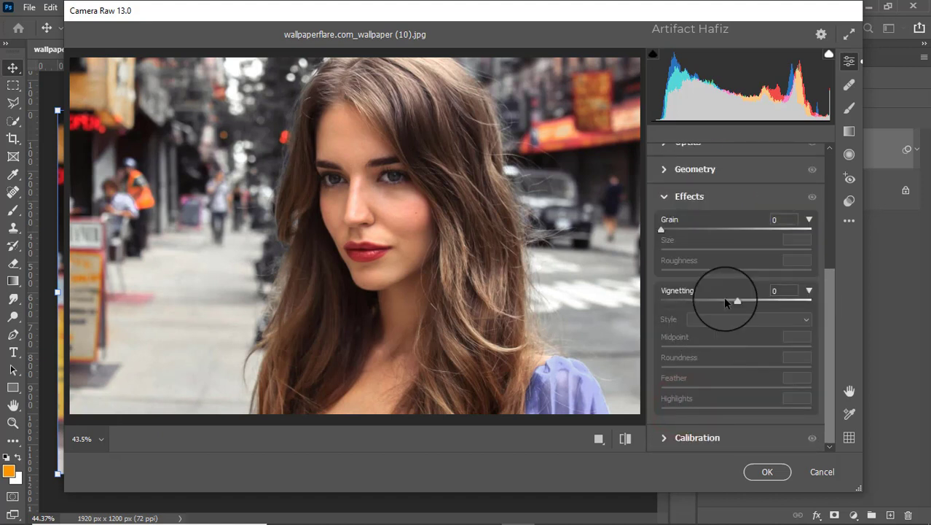
pyautogui.moveTo(739, 299); pyautogui.dragTo(724, 301)
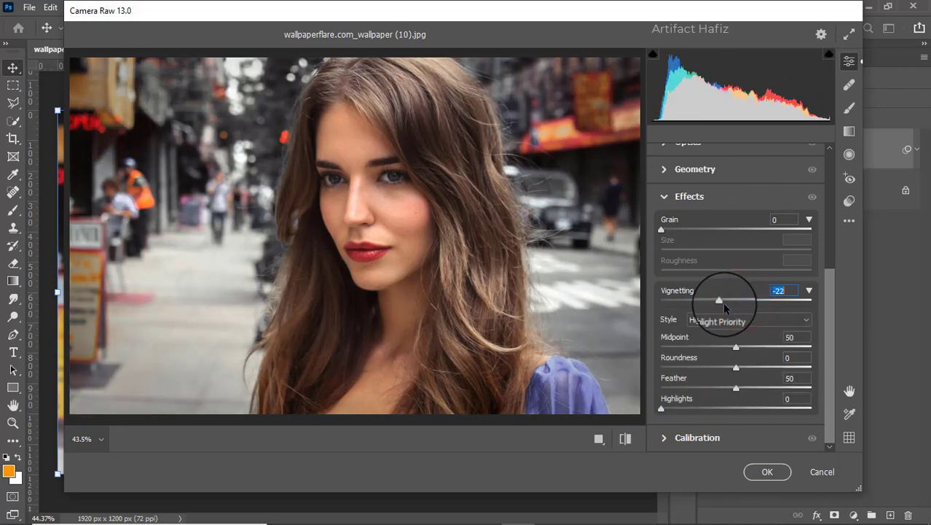
# - Calibrate saturation to Red Primary -24, Green Primary +5 and Blue Primary +6, apply the Camera Raw filter and compare with the original
pyautogui.click(664, 436)
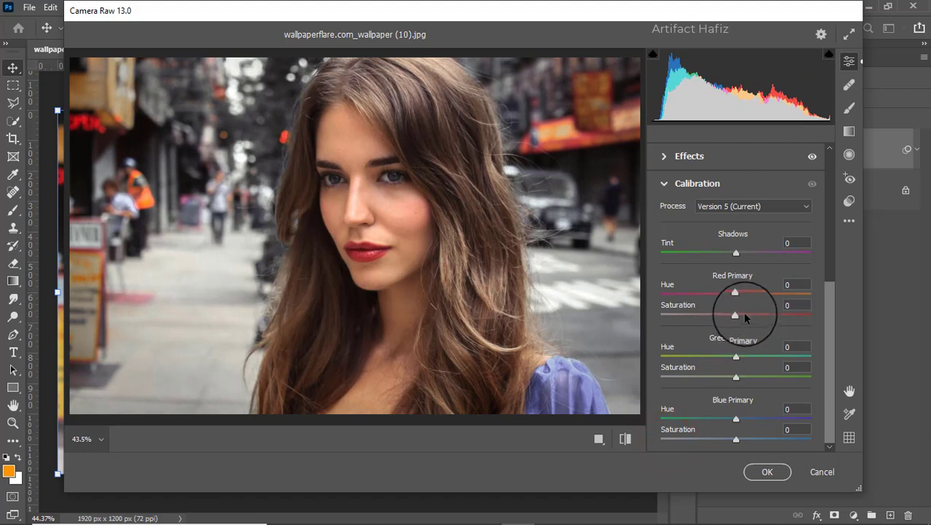
pyautogui.moveTo(735, 315); pyautogui.dragTo(724, 320)
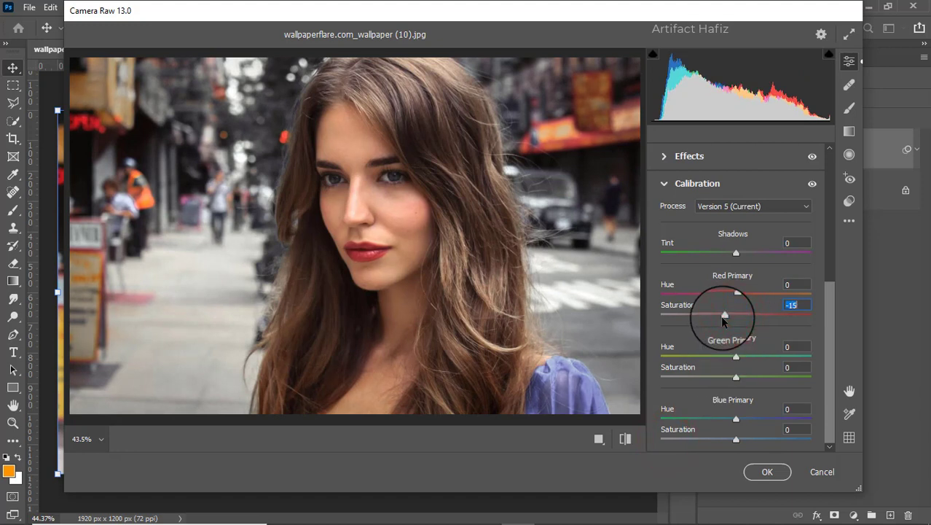
pyautogui.moveTo(724, 318); pyautogui.dragTo(719, 318)
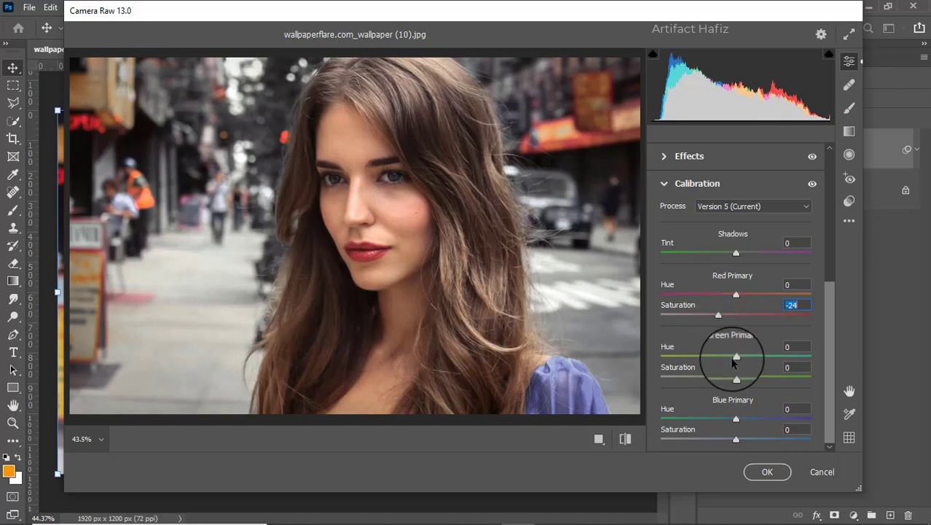
pyautogui.moveTo(736, 376); pyautogui.dragTo(741, 376)
pyautogui.moveTo(736, 439); pyautogui.dragTo(739, 439)
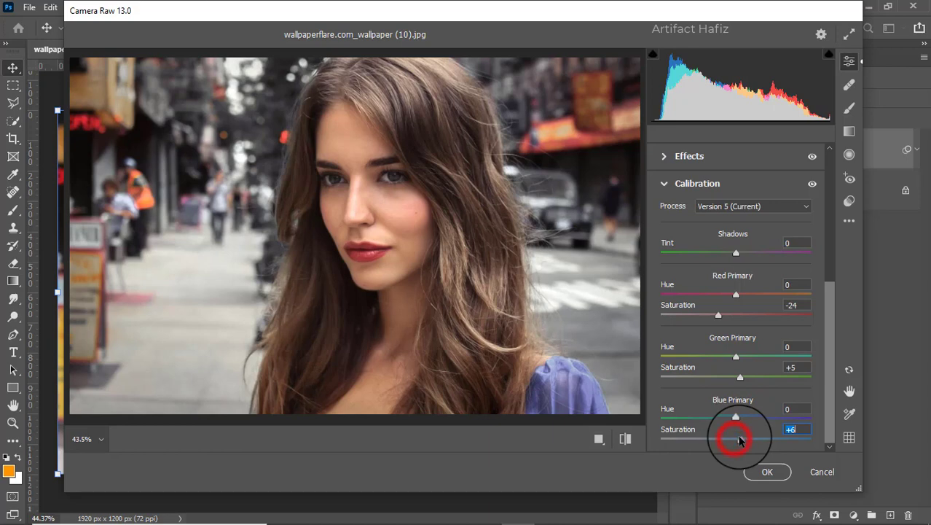
pyautogui.click(758, 472)
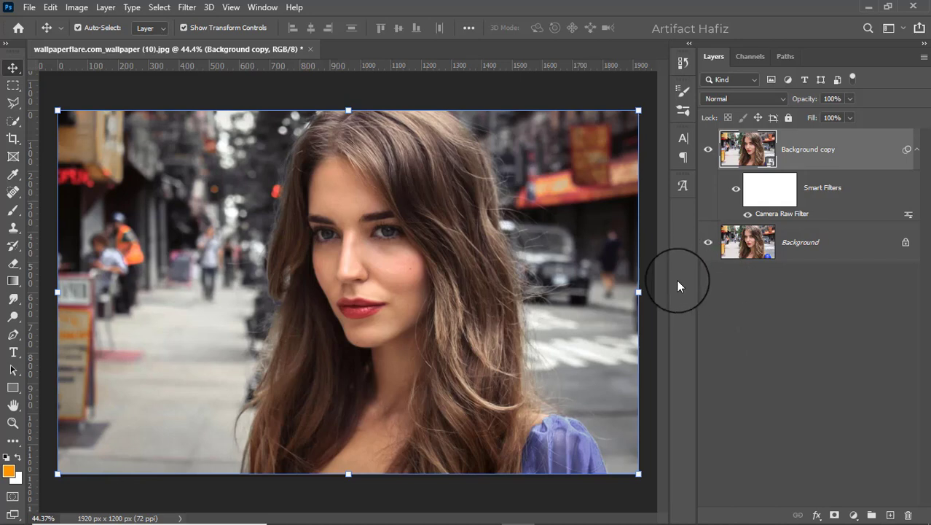
pyautogui.click(707, 150)
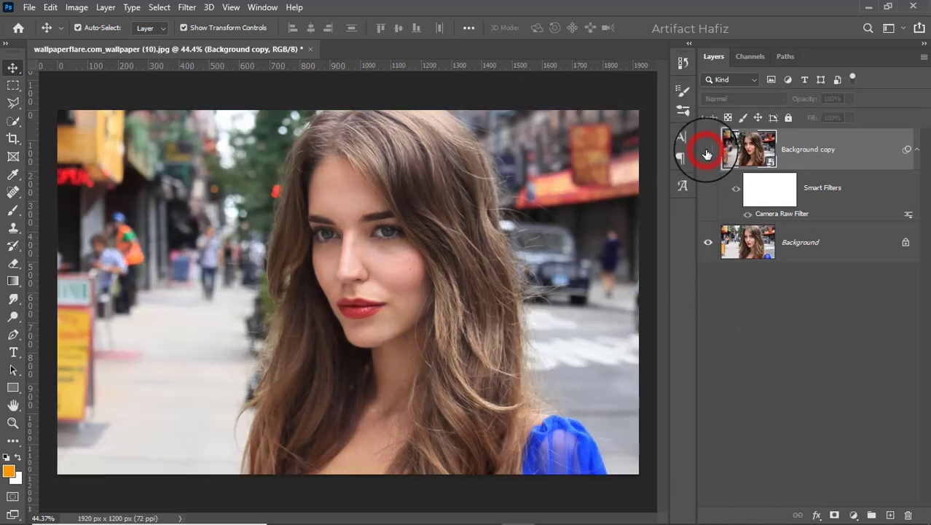
pyautogui.click(707, 151)
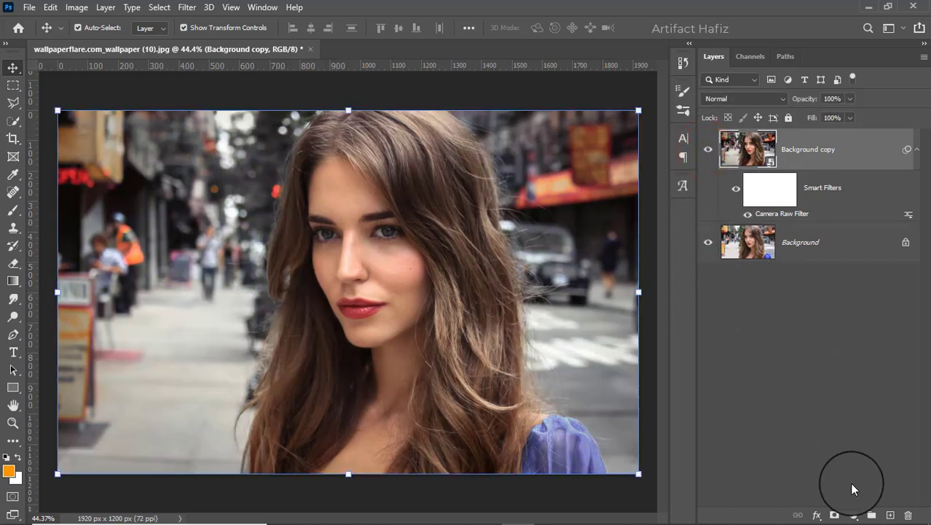
# - Add a Brightness/Contrast adjustment layer above the Background copy with brightness set to -4
pyautogui.click(853, 514)
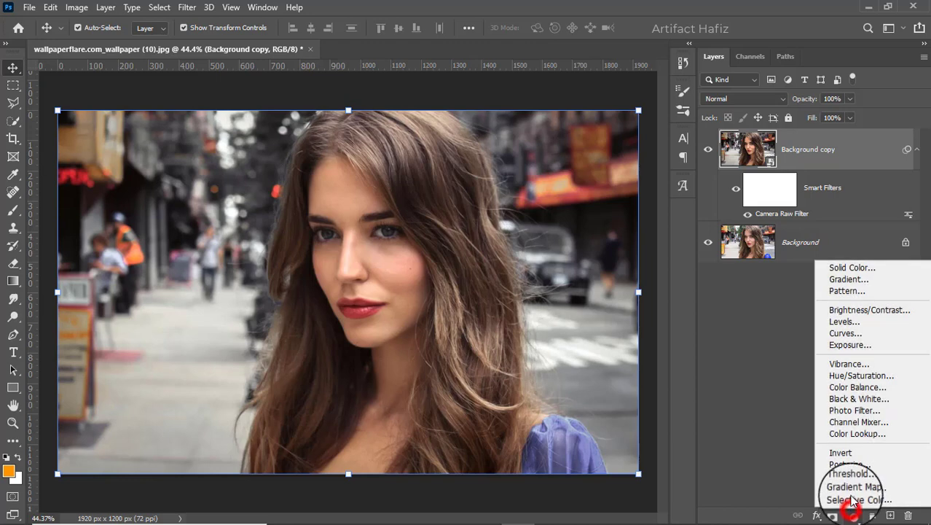
pyautogui.click(849, 313)
pyautogui.moveTo(753, 232)
pyautogui.mouseDown()
pyautogui.moveTo(729, 232)
pyautogui.moveTo(750, 227)
pyautogui.mouseUp()
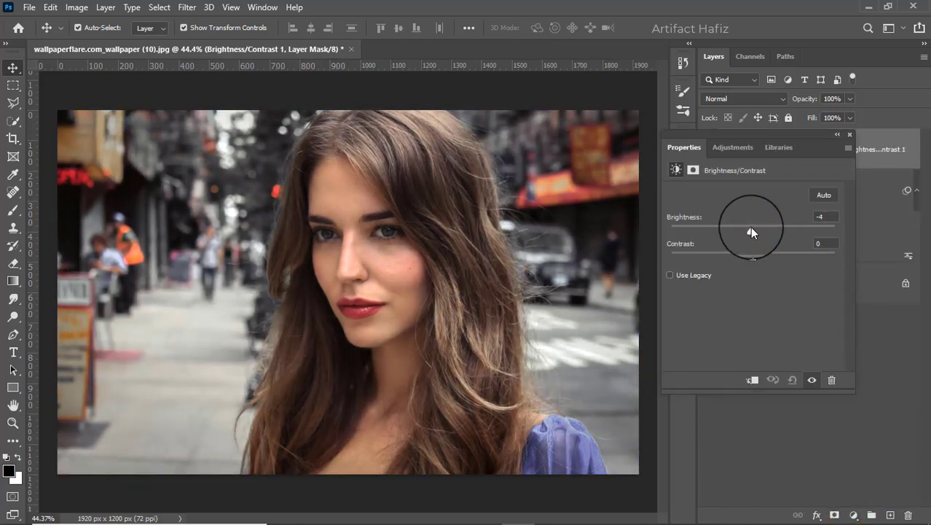
pyautogui.click(848, 135)
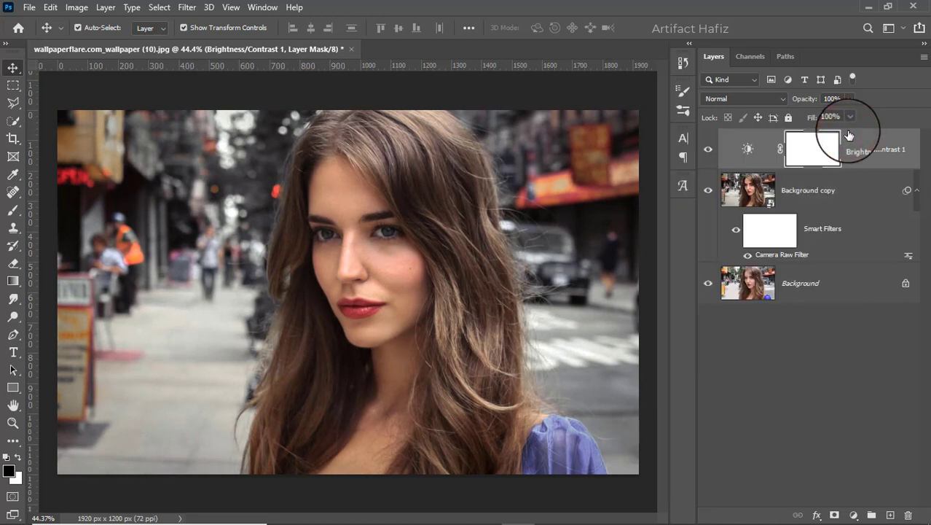
# - Add a Color Lookup adjustment layer using the Fuji F125 Kodak 2395 (by Adobe) 3D LUT
pyautogui.click(853, 515)
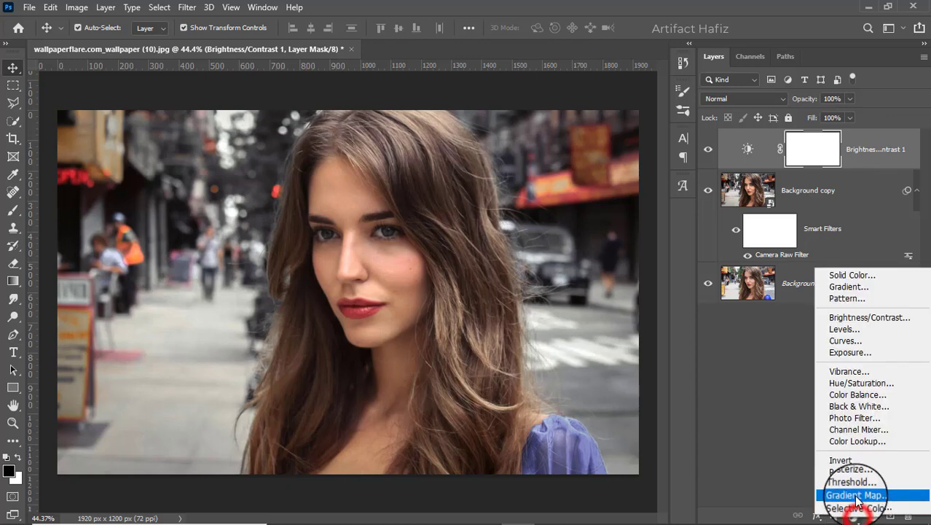
pyautogui.click(855, 438)
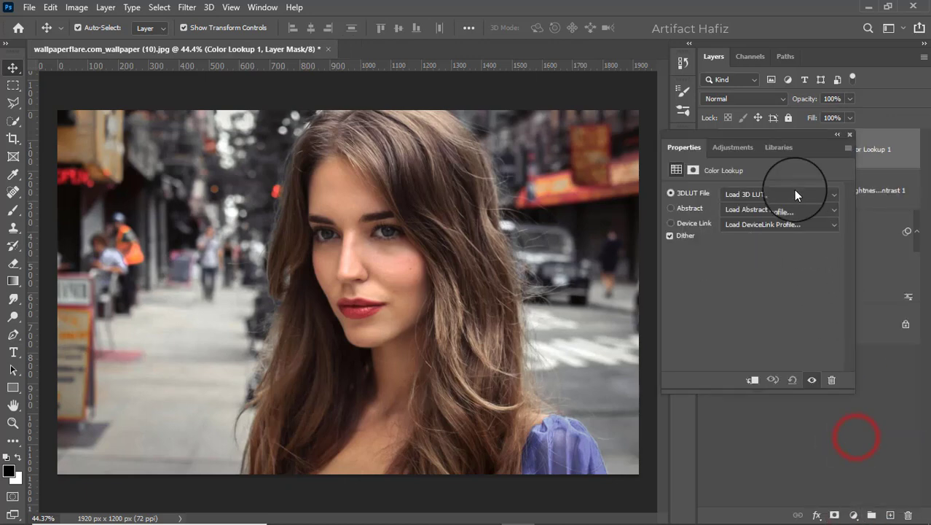
pyautogui.click(796, 194)
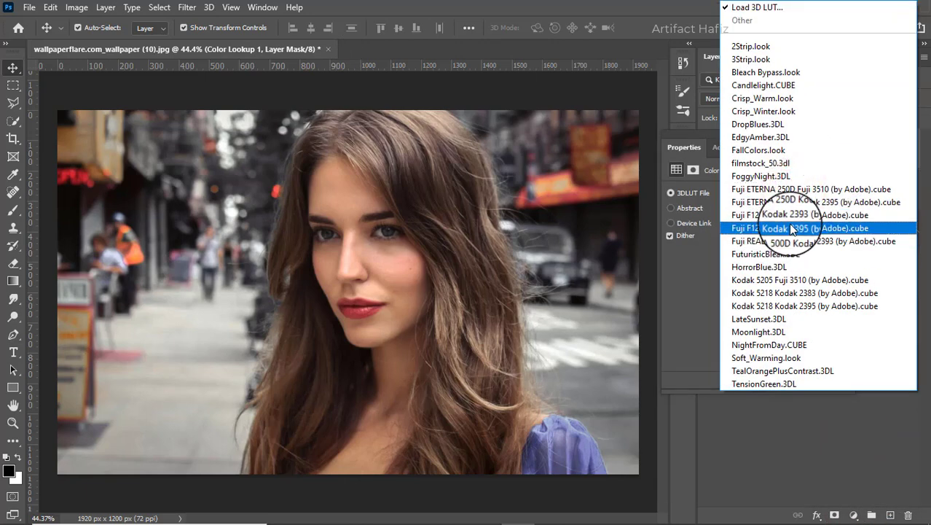
pyautogui.click(810, 226)
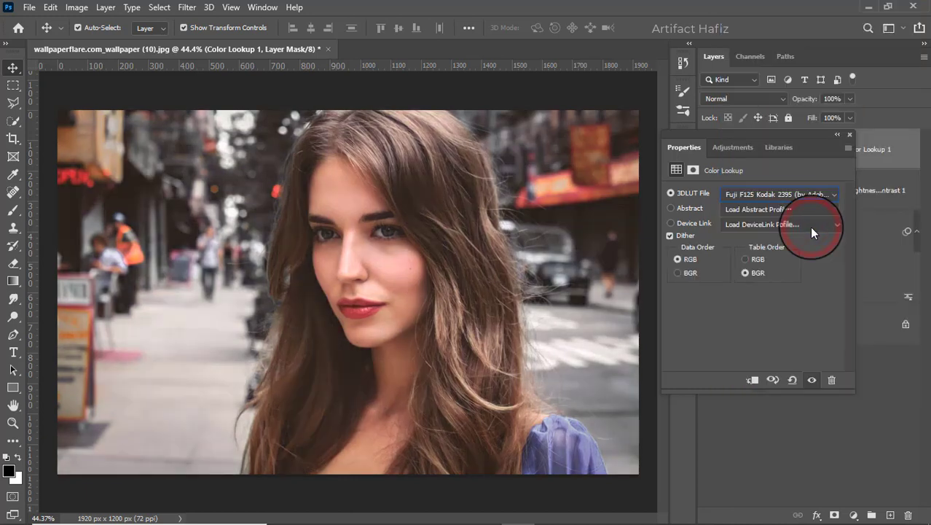
pyautogui.click(849, 132)
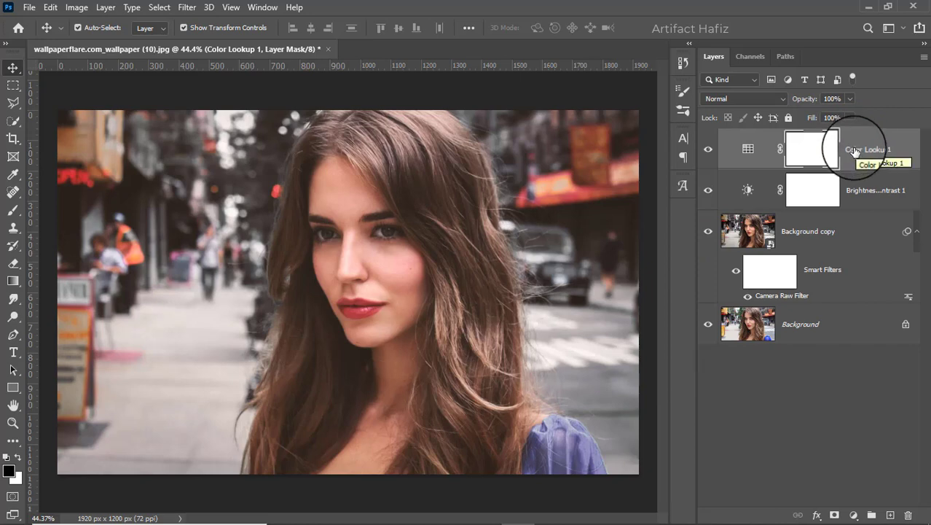
# - Stamp all visible layers into a new top layer and convert it for smart filters
pyautogui.hotkey('ctrl', 'alt', 'shift', 'e')
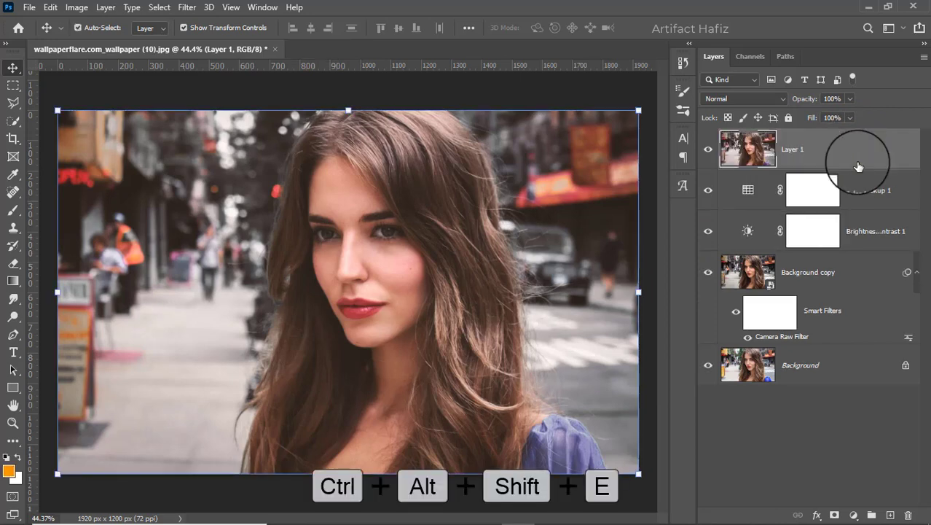
pyautogui.click(187, 7)
pyautogui.click(194, 36)
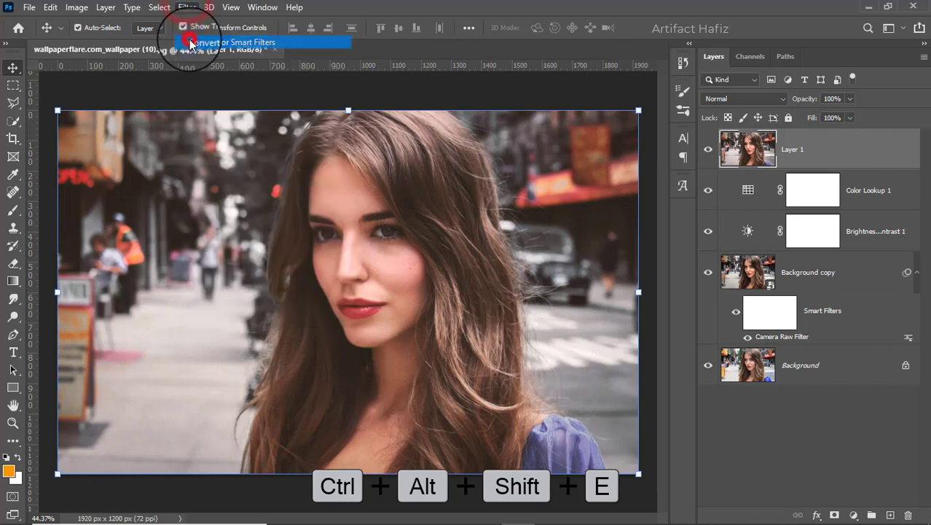
# - Open the Nik Collection's Color Efex Pro 4 on the stamped layer and choose the Cross Processing filter
pyautogui.click(184, 7)
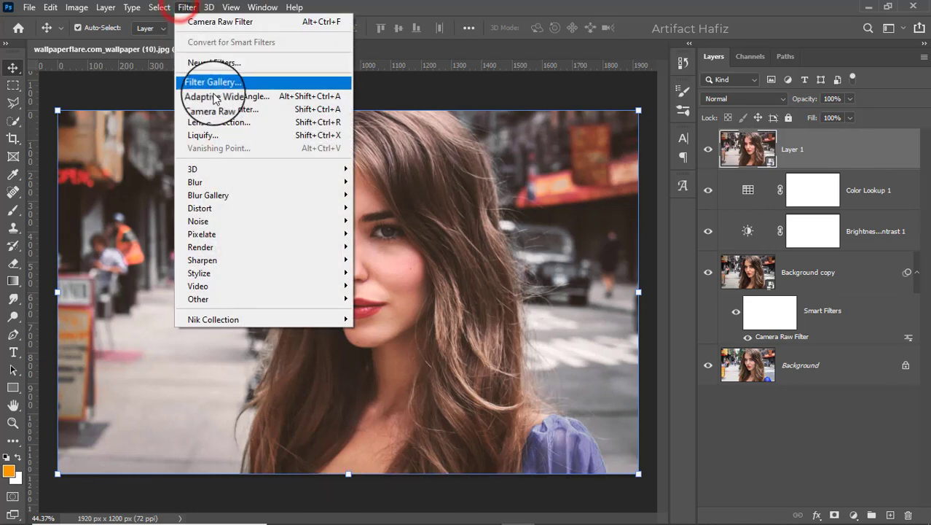
pyautogui.moveTo(332, 319)
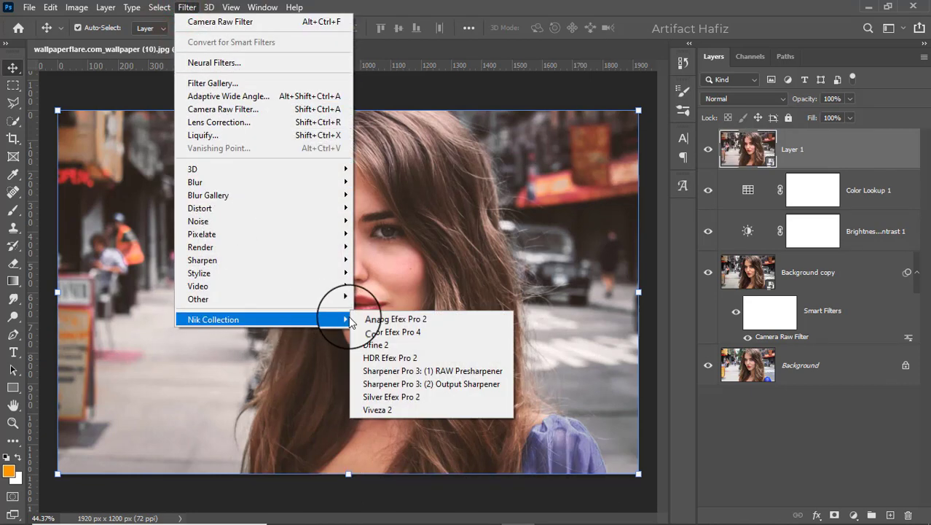
pyautogui.click(381, 332)
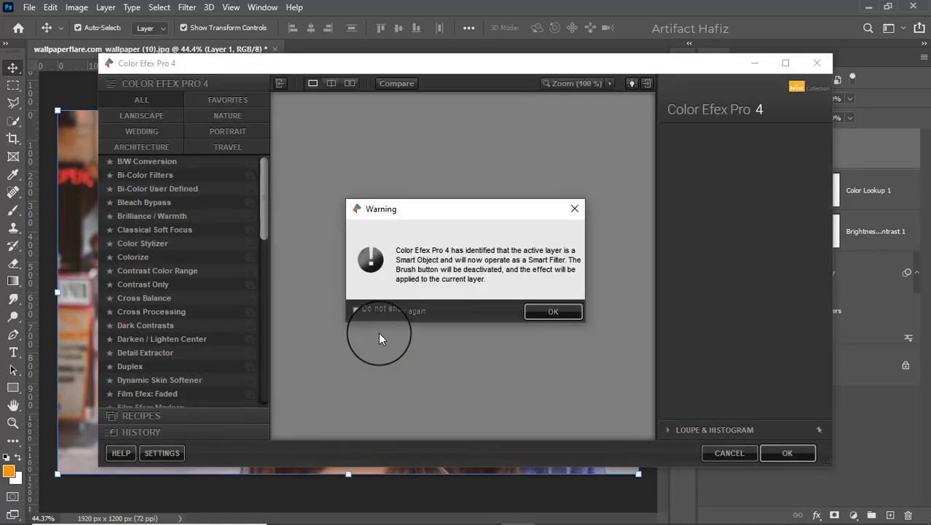
pyautogui.click(558, 311)
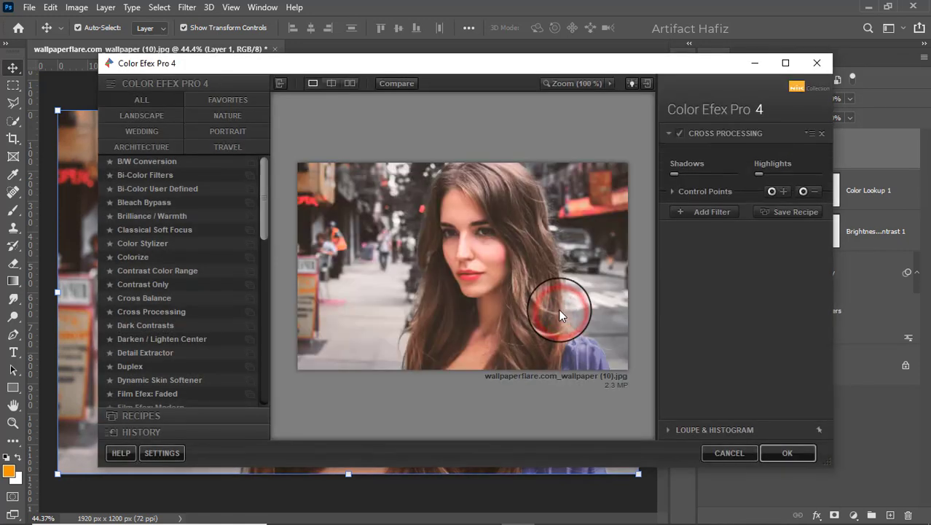
pyautogui.click(137, 313)
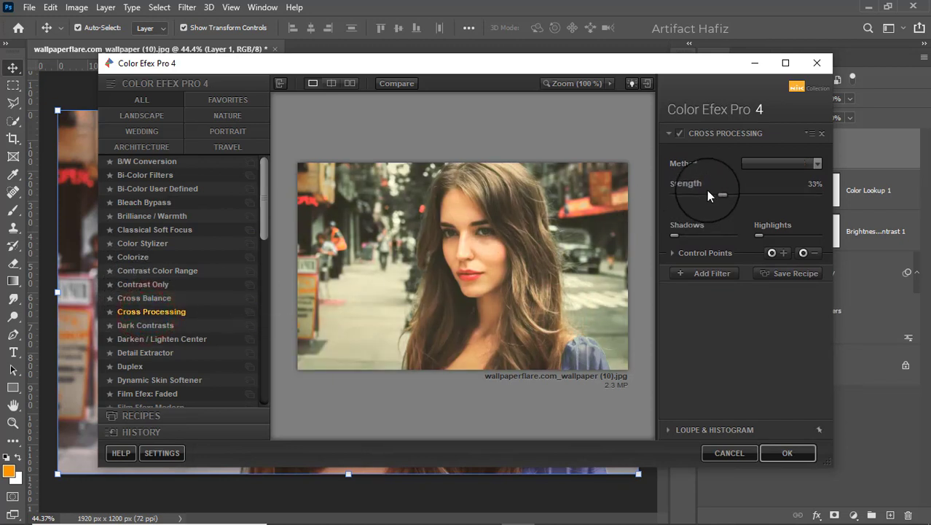
# - Set the Cross Processing method to L02, preview the effect off and on, and apply it
pyautogui.click(758, 164)
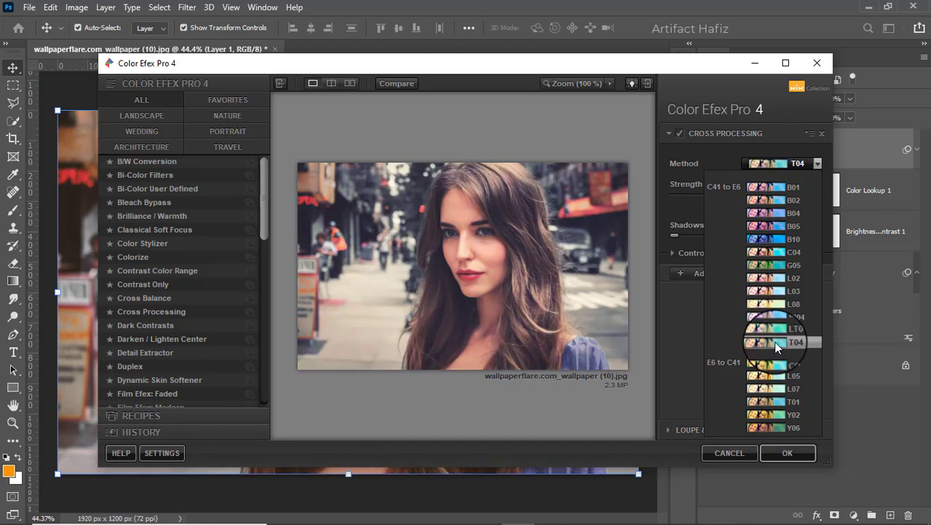
pyautogui.click(785, 278)
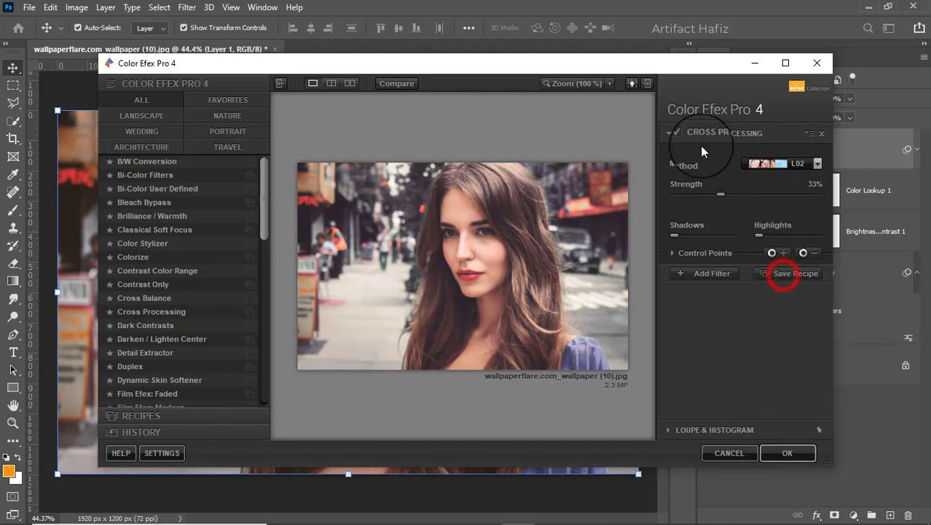
pyautogui.click(678, 132)
pyautogui.click(678, 132)
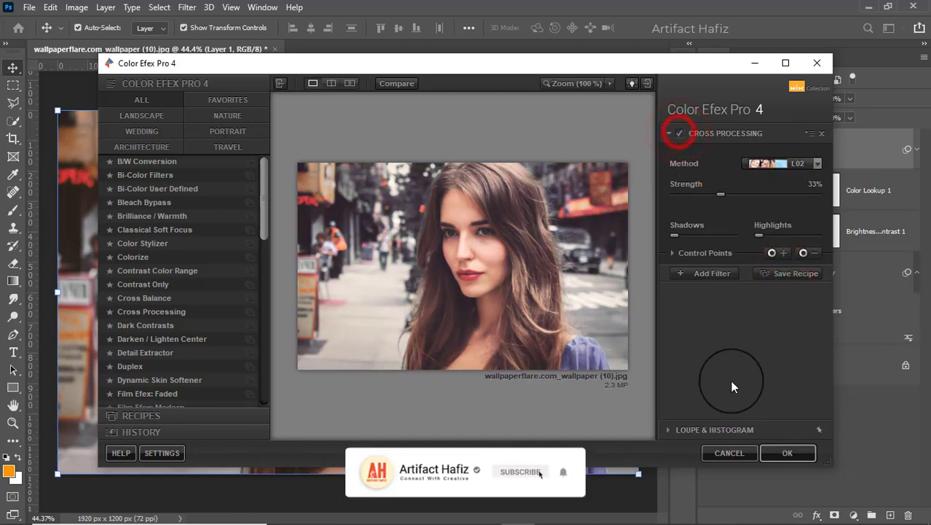
pyautogui.click(782, 453)
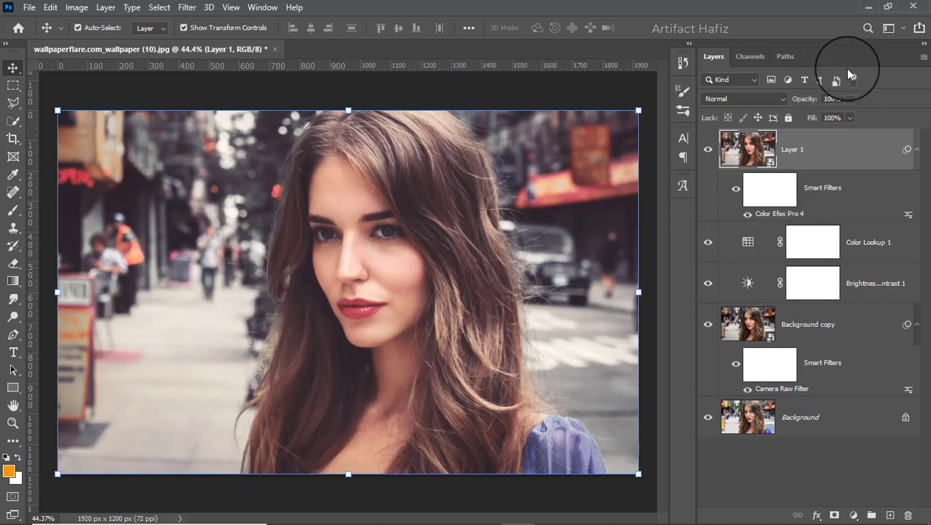
# - Set Layer 1's opacity to 50% and compare the finished grade with the original Background photo
pyautogui.click(850, 102)
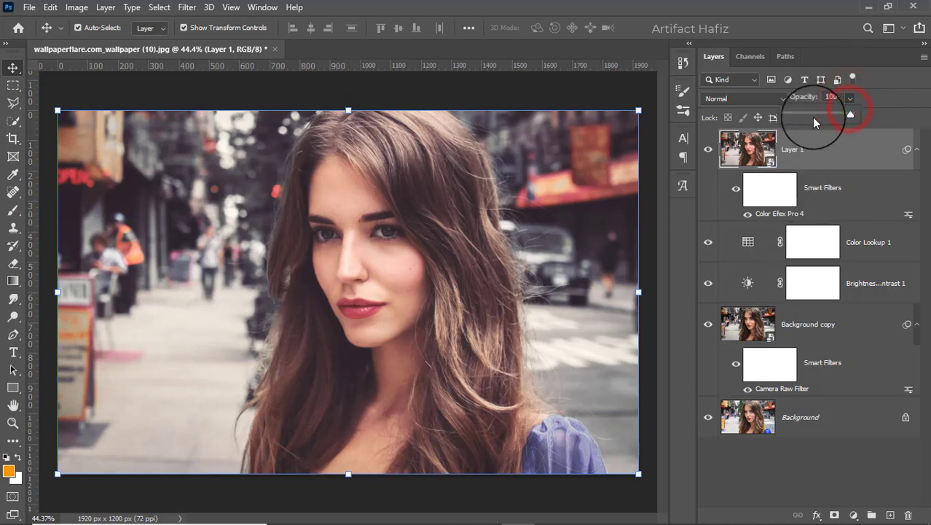
pyautogui.moveTo(851, 114); pyautogui.dragTo(820, 120)
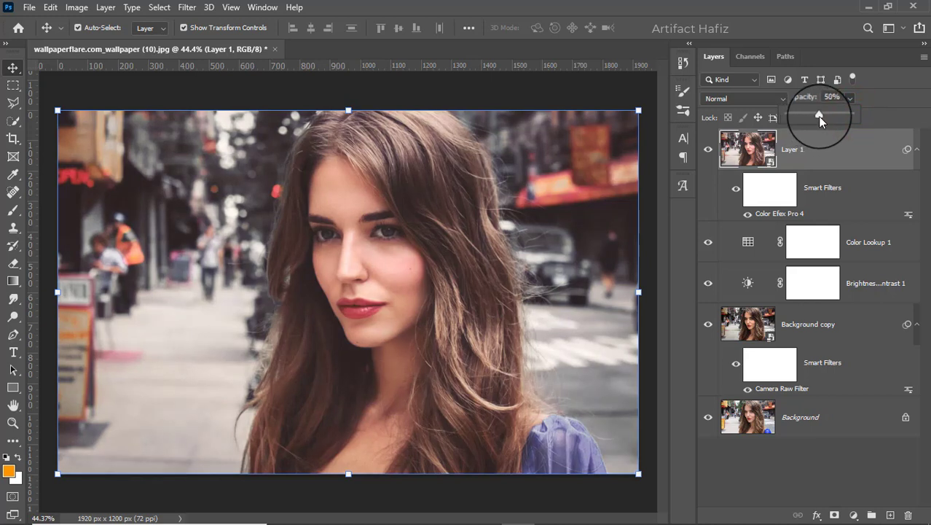
pyautogui.keyDown('alt'); pyautogui.click(708, 420); pyautogui.keyUp('alt')
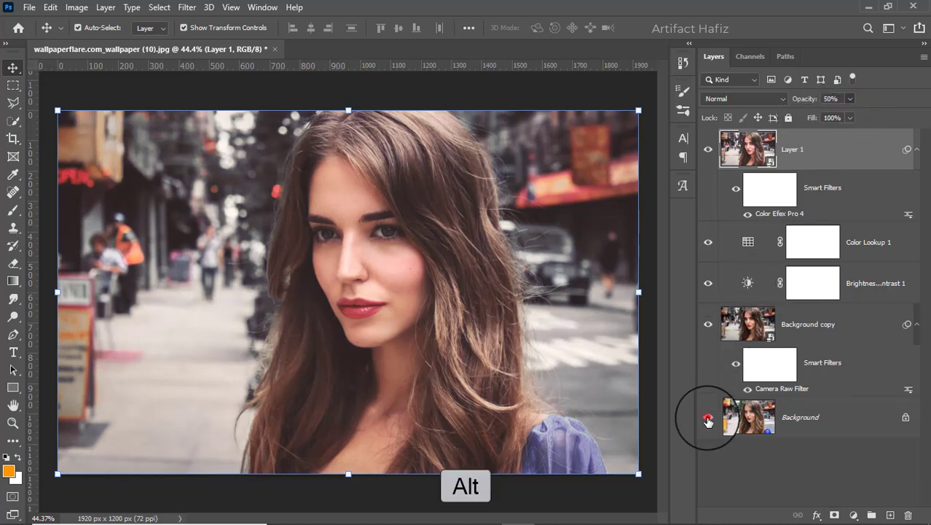
pyautogui.keyDown('alt'); pyautogui.click(708, 421); pyautogui.keyUp('alt')
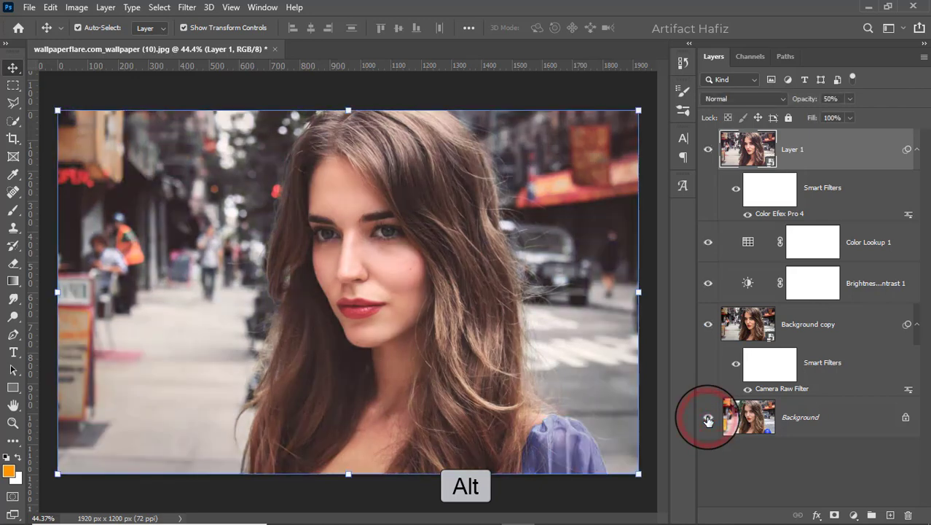
pyautogui.keyDown('alt'); pyautogui.click(708, 420); pyautogui.keyUp('alt')
pyautogui.keyDown('alt'); pyautogui.click(708, 420); pyautogui.keyUp('alt')
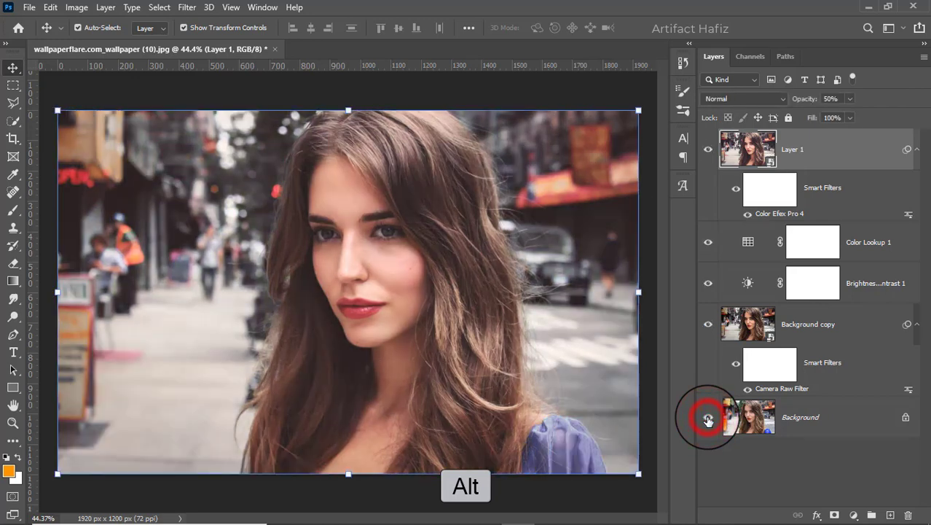